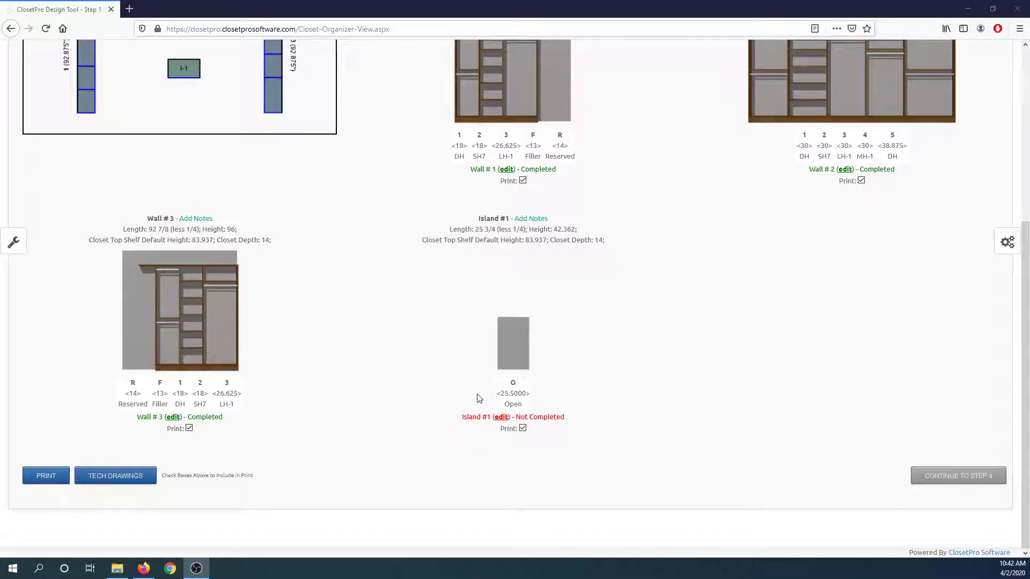
{"action": "scroll", "coordinate": [457, 405], "scroll_direction": "up", "scroll_amount": 3}
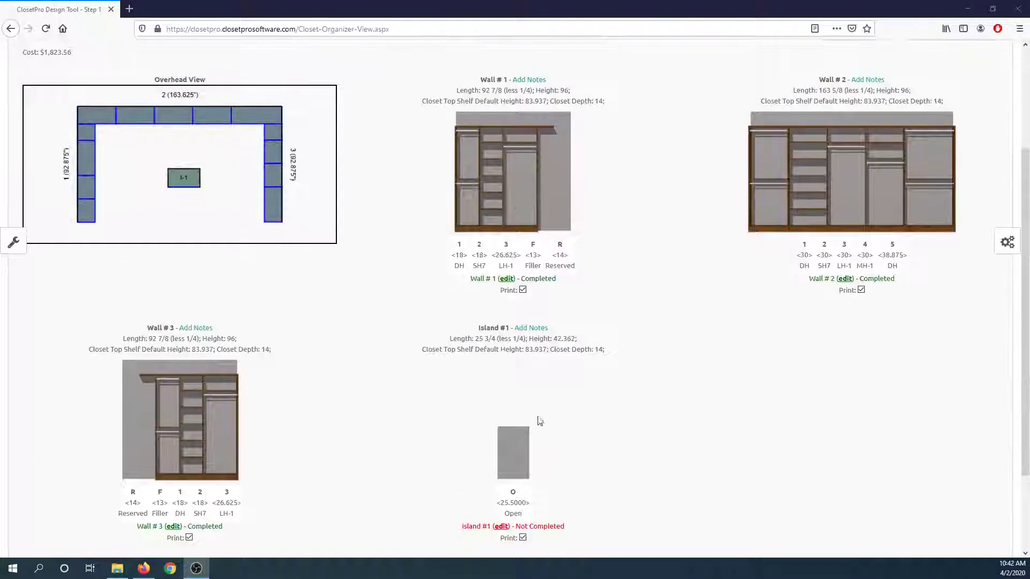
{"action": "scroll", "coordinate": [502, 450], "scroll_direction": "down", "scroll_amount": 3}
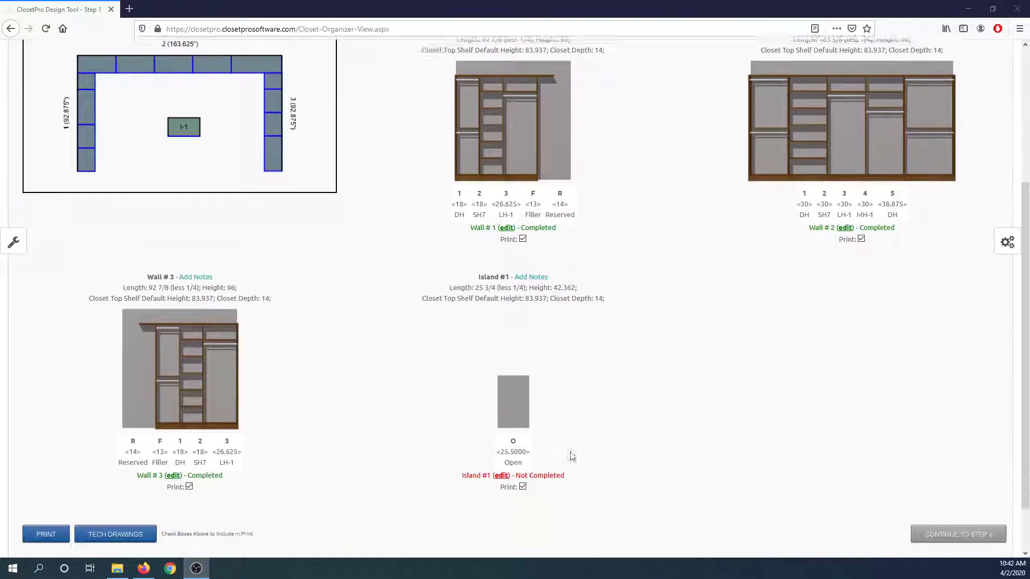
Open Island #1's build page from the design overview's edit link.
{"action": "left_click", "coordinate": [541, 425]}
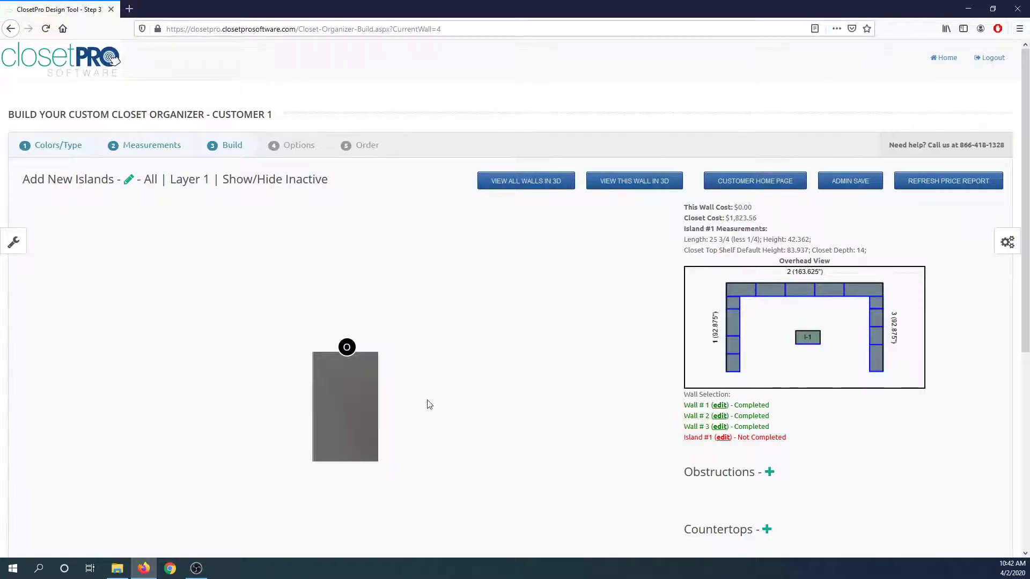
Add the Island Height = 41.103 unit to Island #1's open space.
{"action": "left_click", "coordinate": [348, 347]}
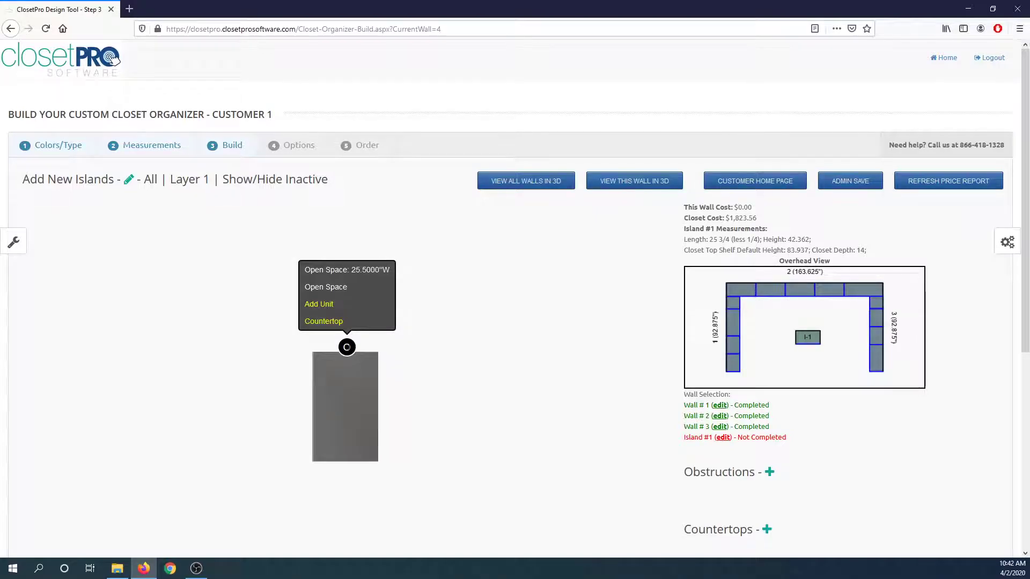
{"action": "left_click", "coordinate": [329, 304]}
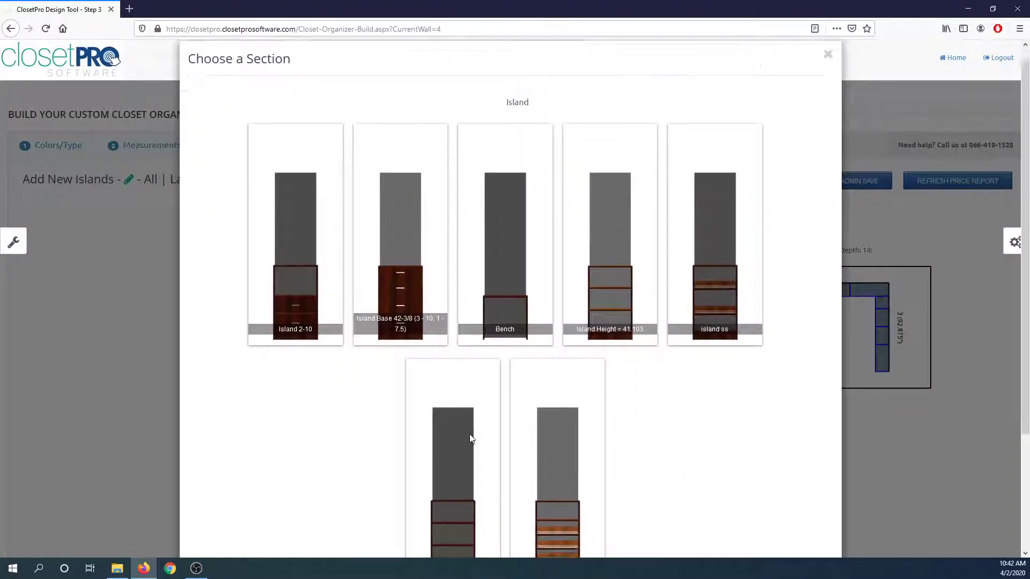
{"action": "scroll", "coordinate": [476, 386], "scroll_direction": "down", "scroll_amount": 2}
{"action": "scroll", "coordinate": [563, 338], "scroll_direction": "up", "scroll_amount": 1}
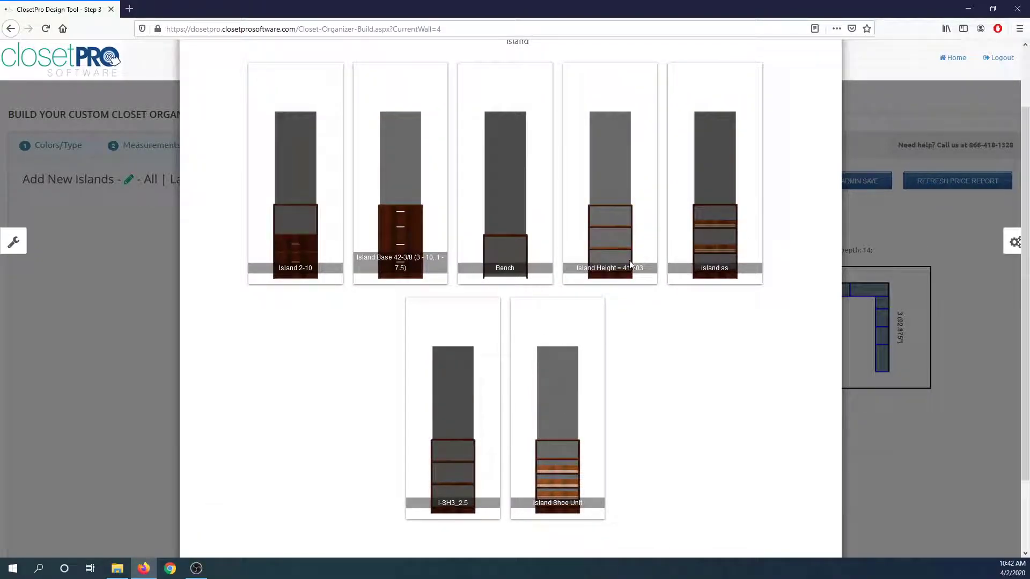
{"action": "left_click", "coordinate": [457, 411]}
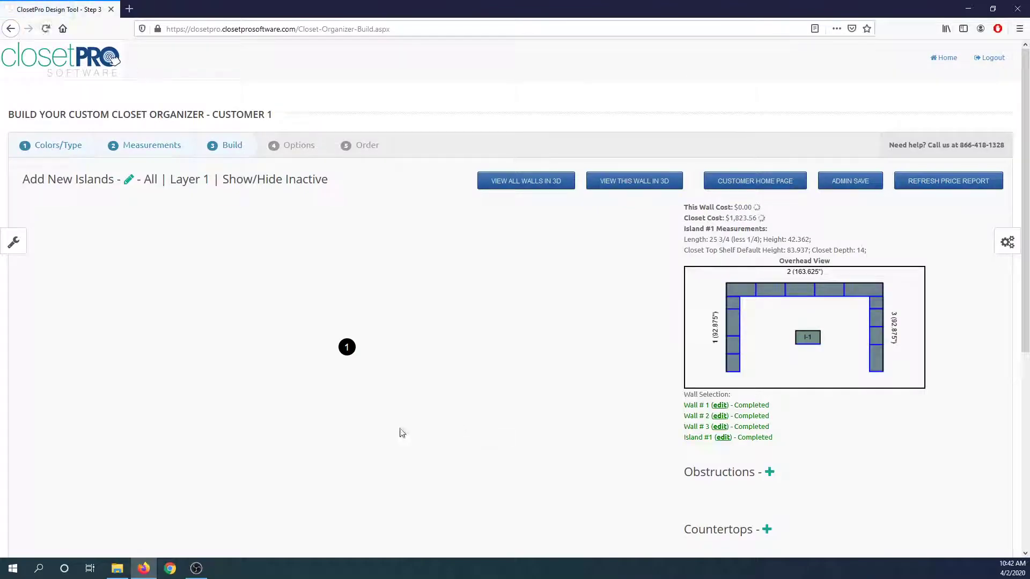
Open the new island unit's Customize Unit designer through Edit Unit.
{"action": "left_click", "coordinate": [346, 356]}
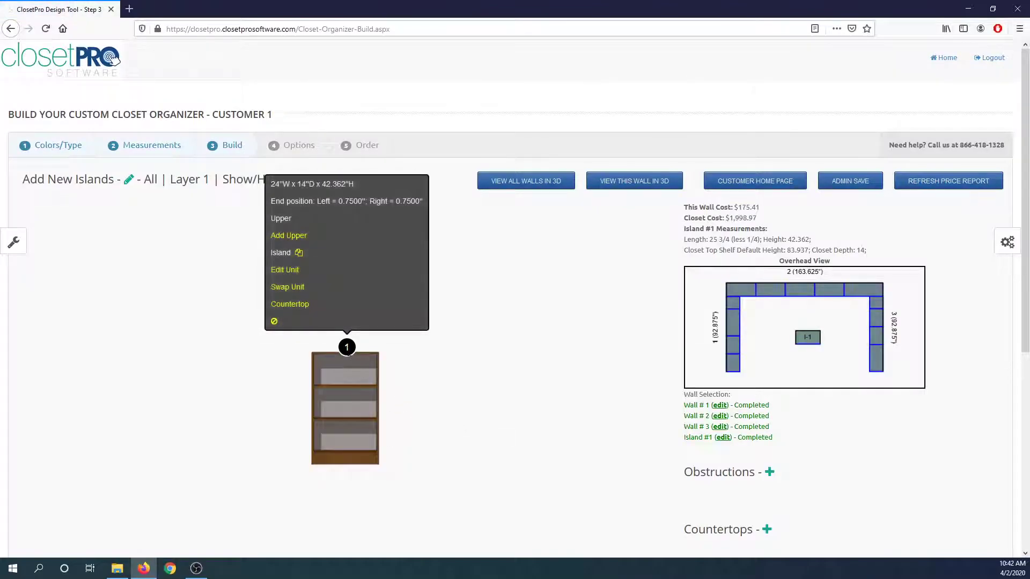
{"action": "left_click", "coordinate": [288, 271]}
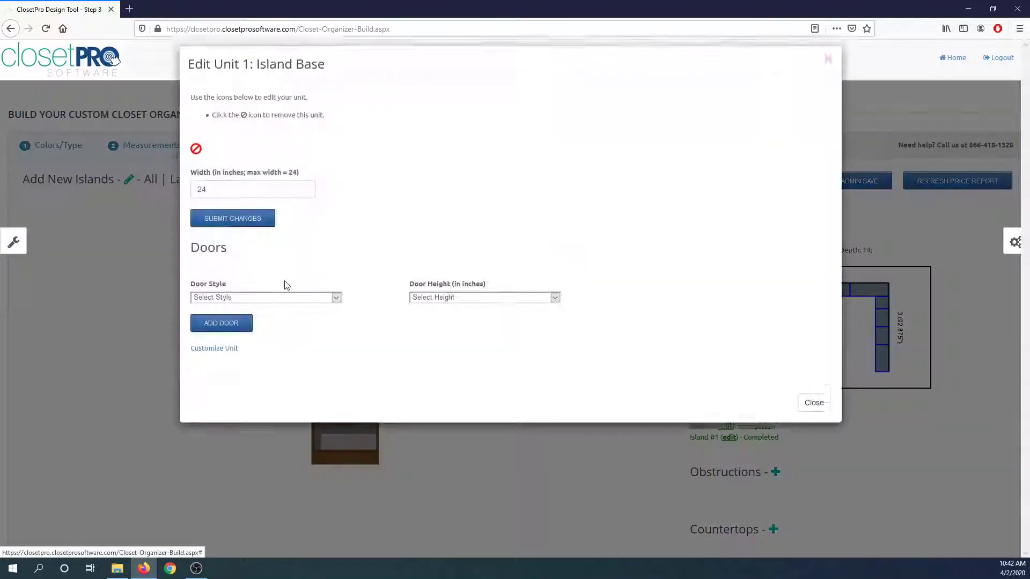
{"action": "left_click", "coordinate": [227, 361]}
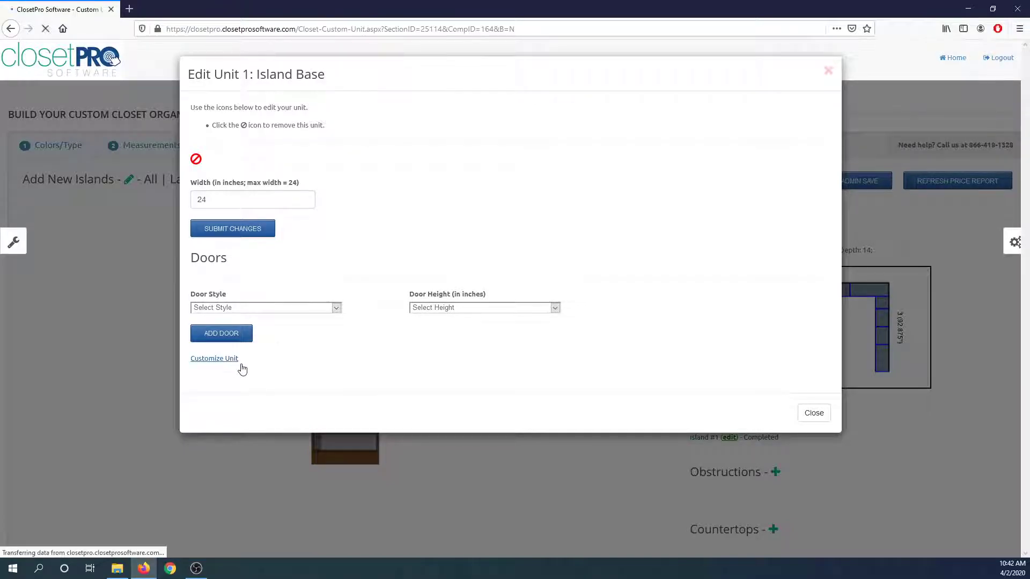
Replace the two middle shelves with 12.50" and 10.00" drawers, lowering the shelf onto them.
{"action": "left_click_drag", "start_coordinate": [119, 263], "coordinate": [207, 260]}
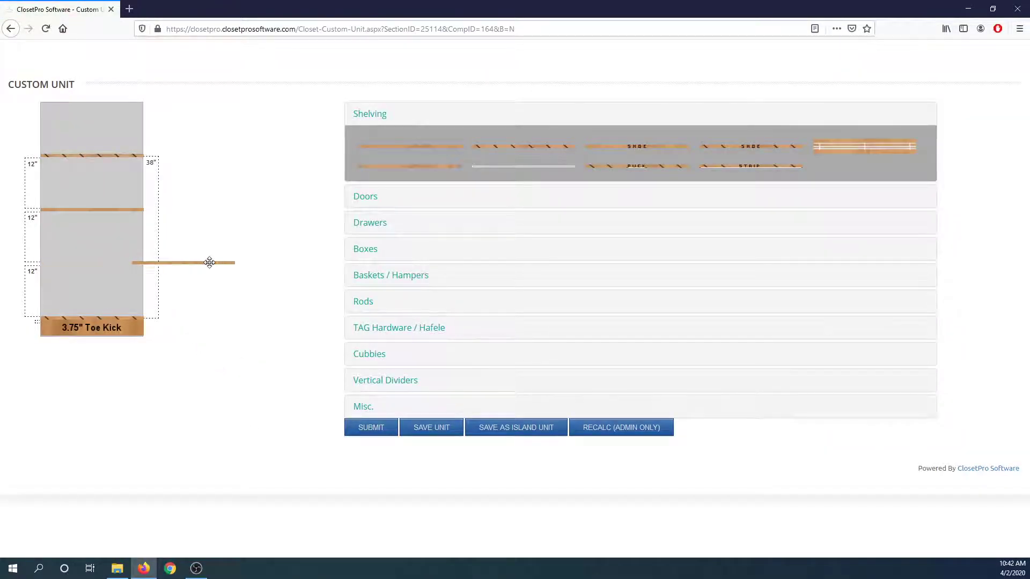
{"action": "left_click_drag", "start_coordinate": [113, 209], "coordinate": [225, 215]}
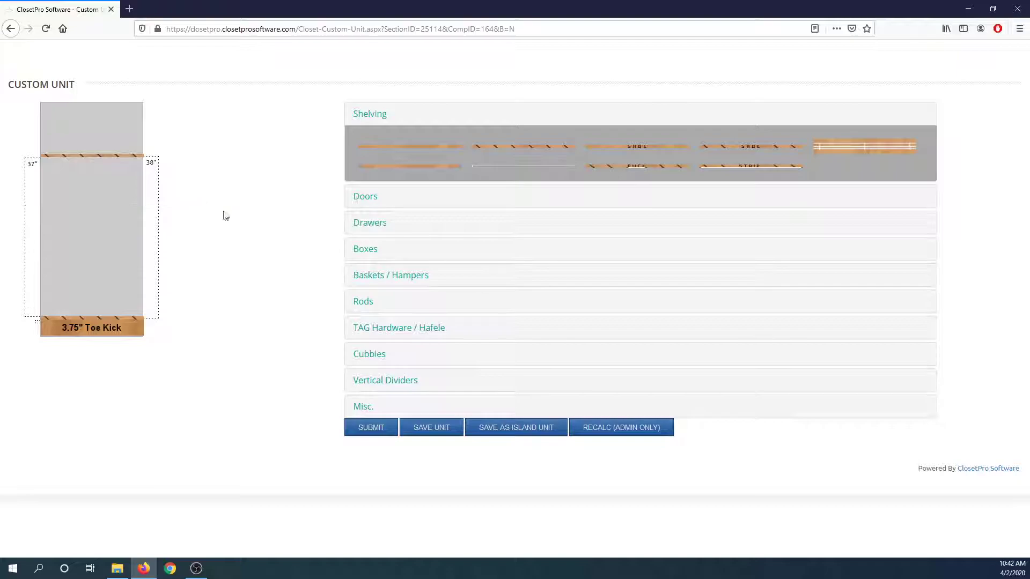
{"action": "left_click", "coordinate": [371, 223]}
{"action": "left_click_drag", "start_coordinate": [651, 284], "coordinate": [113, 293]}
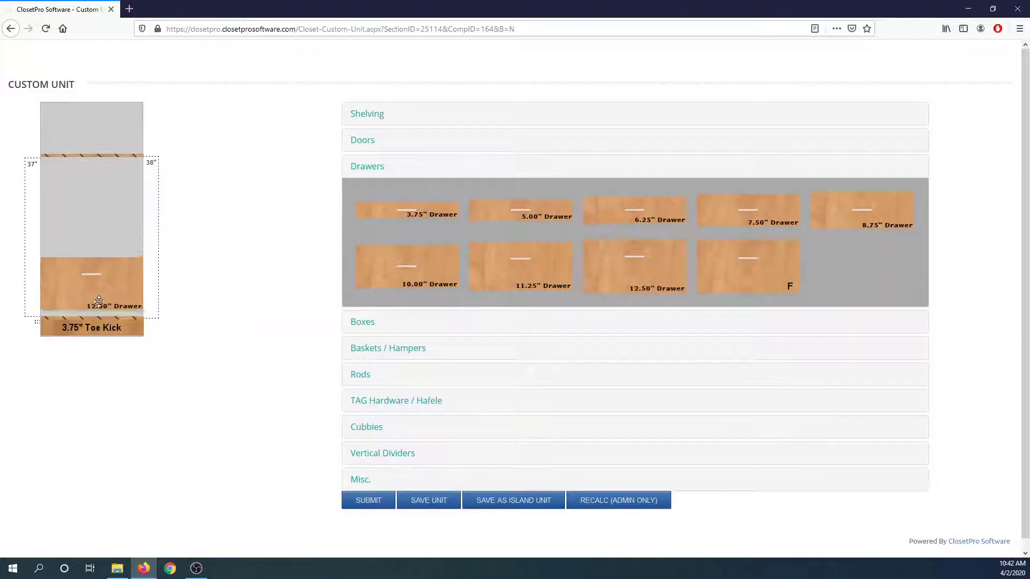
{"action": "left_click_drag", "start_coordinate": [358, 278], "coordinate": [109, 242]}
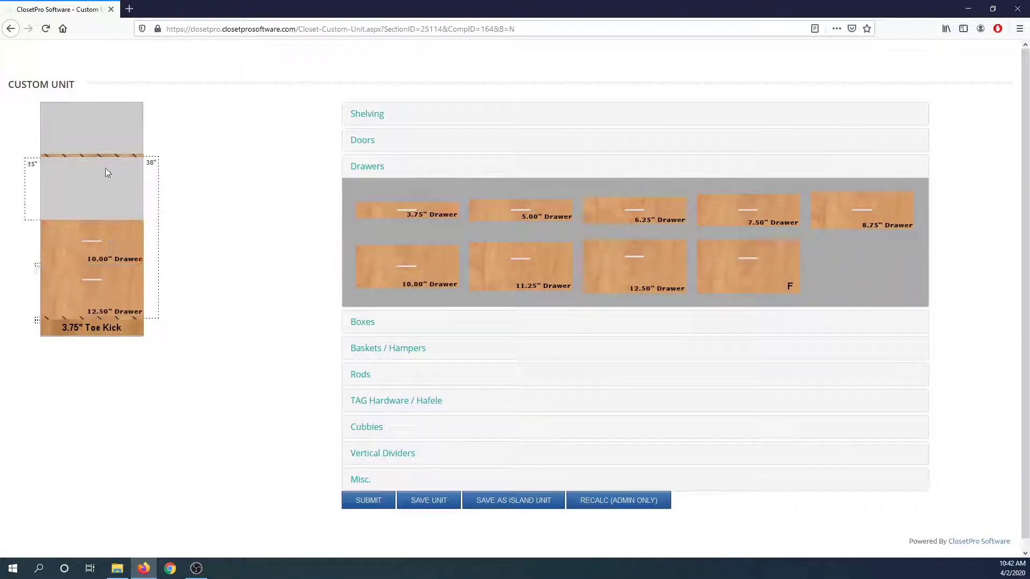
{"action": "left_click_drag", "start_coordinate": [108, 155], "coordinate": [107, 217]}
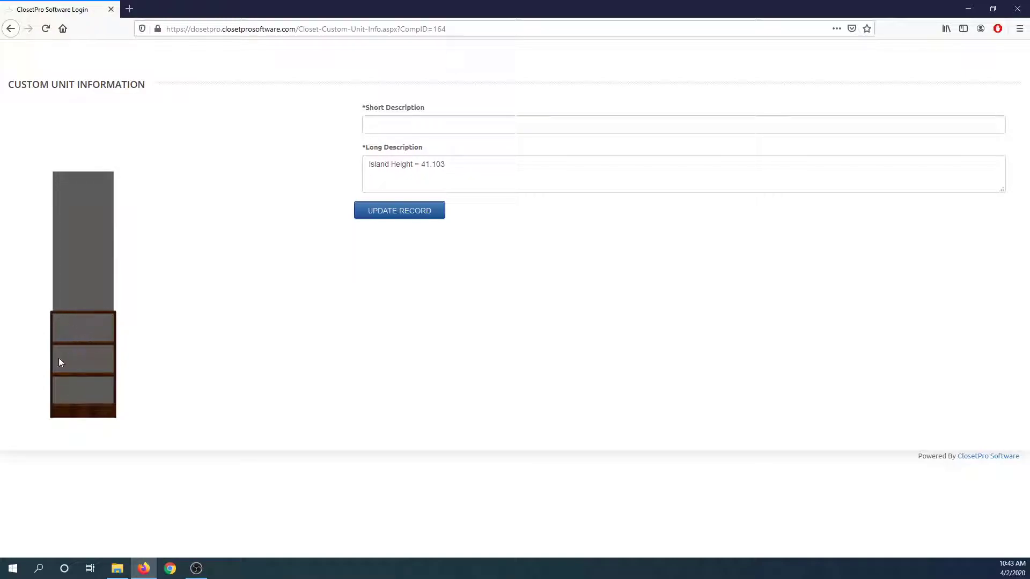
Copy the Long Description text into the Short Description field.
{"action": "left_click_drag", "start_coordinate": [448, 168], "coordinate": [421, 167]}
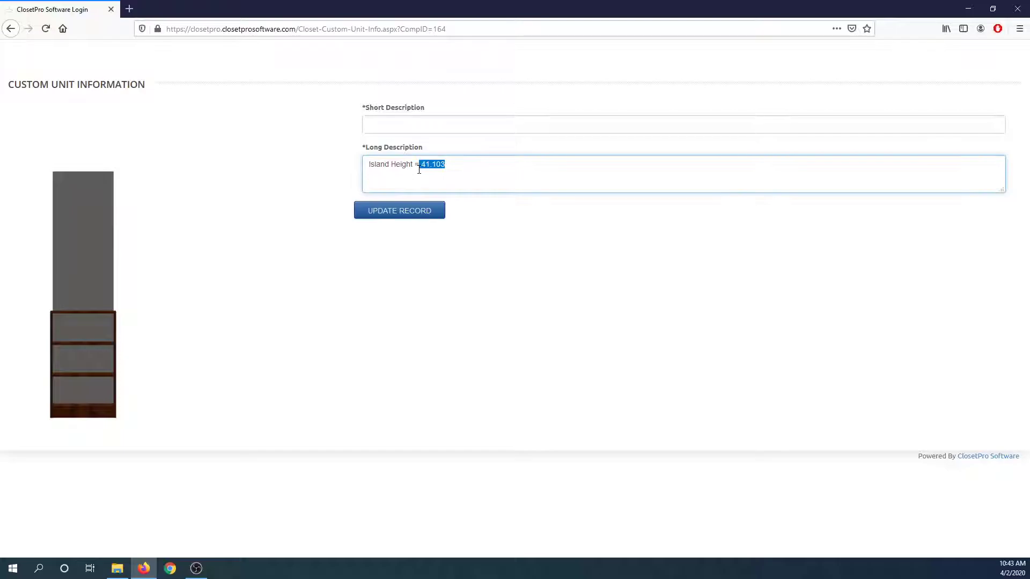
{"action": "left_click", "coordinate": [426, 167]}
{"action": "left_click_drag", "start_coordinate": [473, 163], "coordinate": [315, 165]}
{"action": "key", "text": "ctrl+c"}
{"action": "key", "text": "shift+Tab"}
{"action": "key", "text": "ctrl+v"}
Update the record and highlight the rejected 27.244 island height in the error.
{"action": "left_click", "coordinate": [417, 215]}
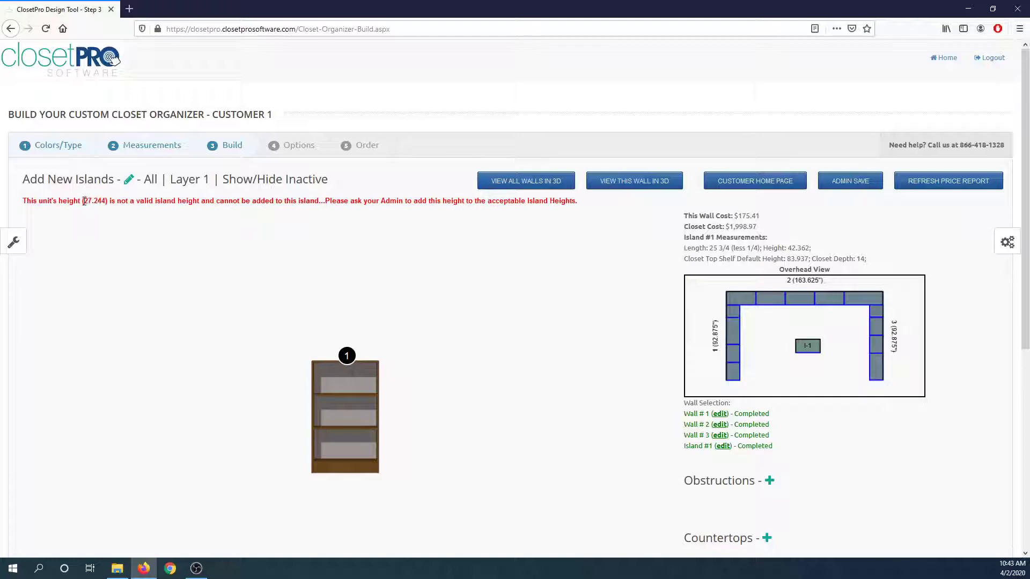
{"action": "left_click_drag", "start_coordinate": [102, 204], "coordinate": [117, 213]}
{"action": "left_click", "coordinate": [945, 60]}
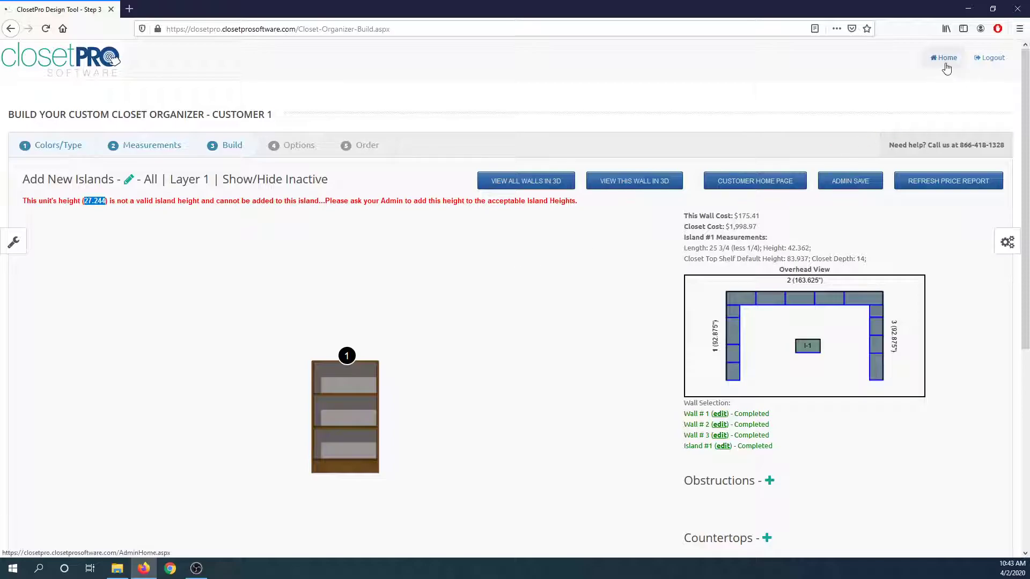
Show page 2 of the Settings > Heights > Standard Verticals list.
{"action": "left_click", "coordinate": [49, 244]}
{"action": "scroll", "coordinate": [60, 362], "scroll_direction": "down", "scroll_amount": 4}
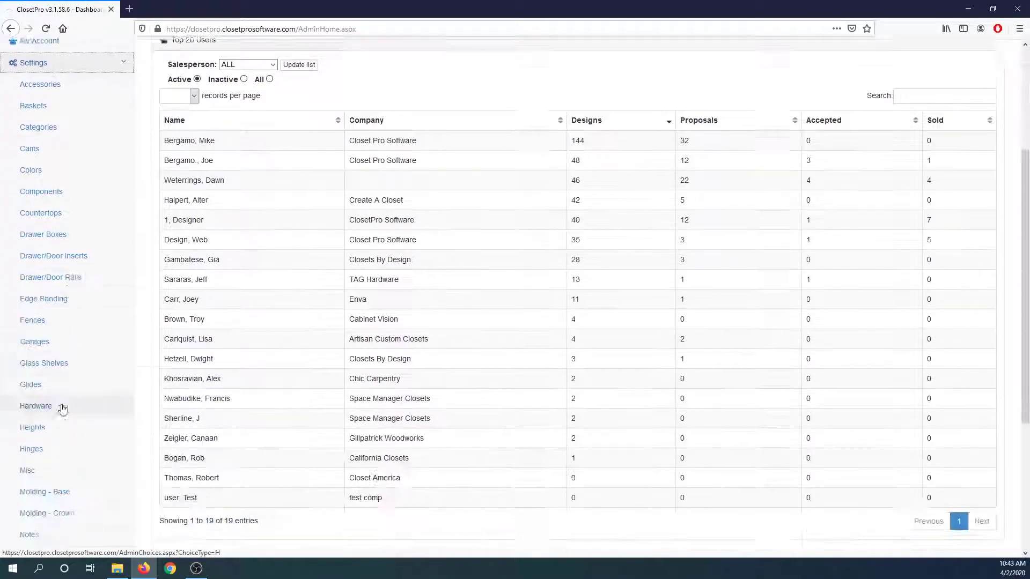
{"action": "scroll", "coordinate": [60, 403], "scroll_direction": "down", "scroll_amount": 1}
{"action": "left_click", "coordinate": [50, 390]}
{"action": "left_click", "coordinate": [78, 410]}
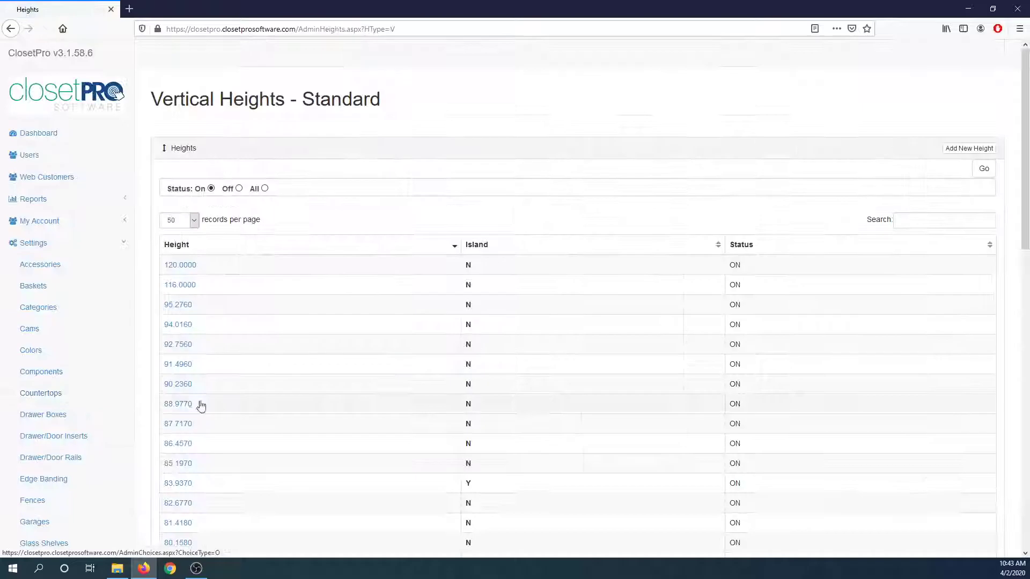
{"action": "scroll", "coordinate": [200, 405], "scroll_direction": "down", "scroll_amount": 1}
{"action": "scroll", "coordinate": [283, 377], "scroll_direction": "down", "scroll_amount": 10}
{"action": "scroll", "coordinate": [283, 378], "scroll_direction": "down", "scroll_amount": 4}
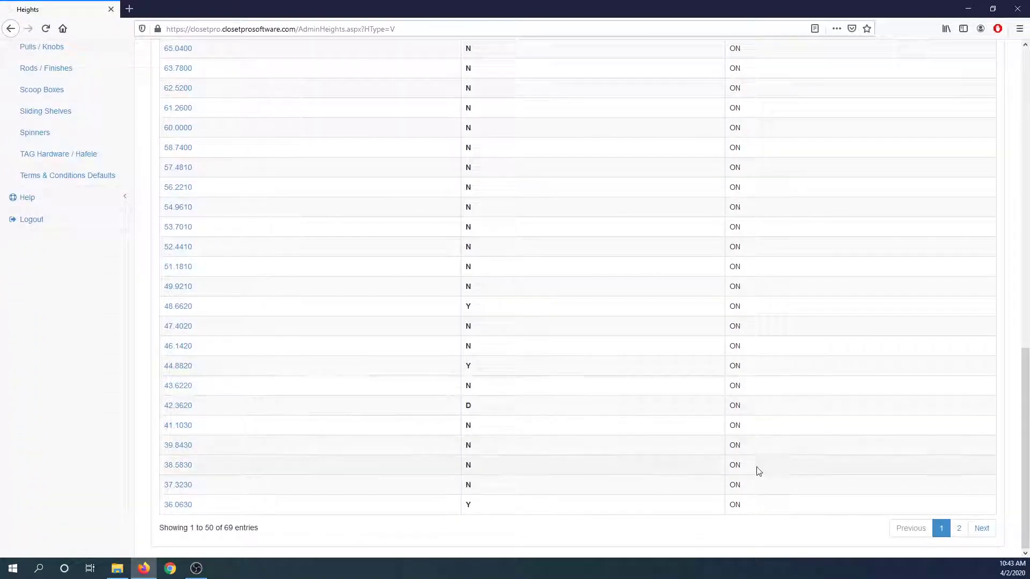
{"action": "scroll", "coordinate": [564, 443], "scroll_direction": "up", "scroll_amount": 6}
{"action": "scroll", "coordinate": [485, 405], "scroll_direction": "up", "scroll_amount": 8}
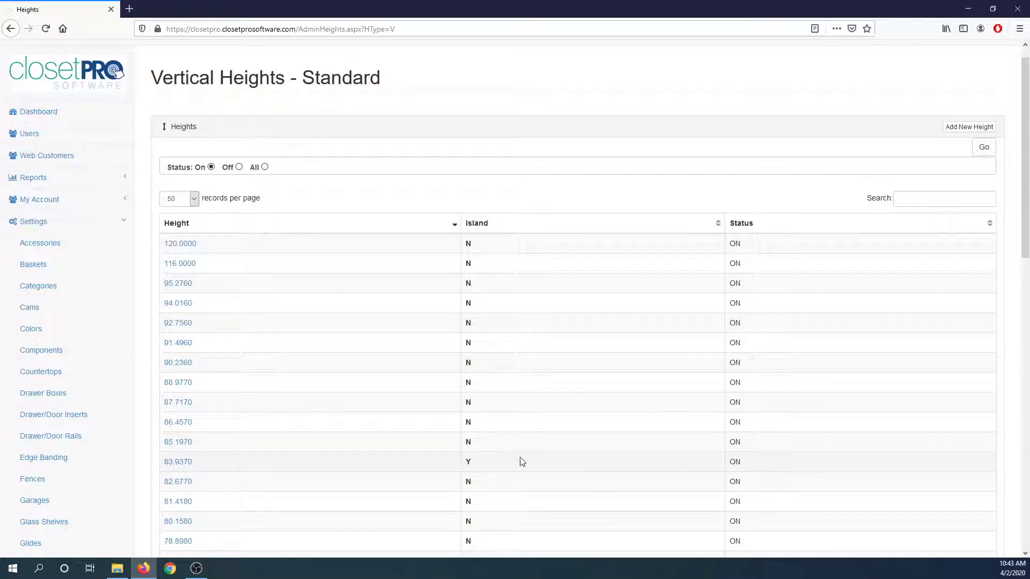
{"action": "scroll", "coordinate": [520, 462], "scroll_direction": "down", "scroll_amount": 10}
{"action": "scroll", "coordinate": [572, 453], "scroll_direction": "down", "scroll_amount": 3}
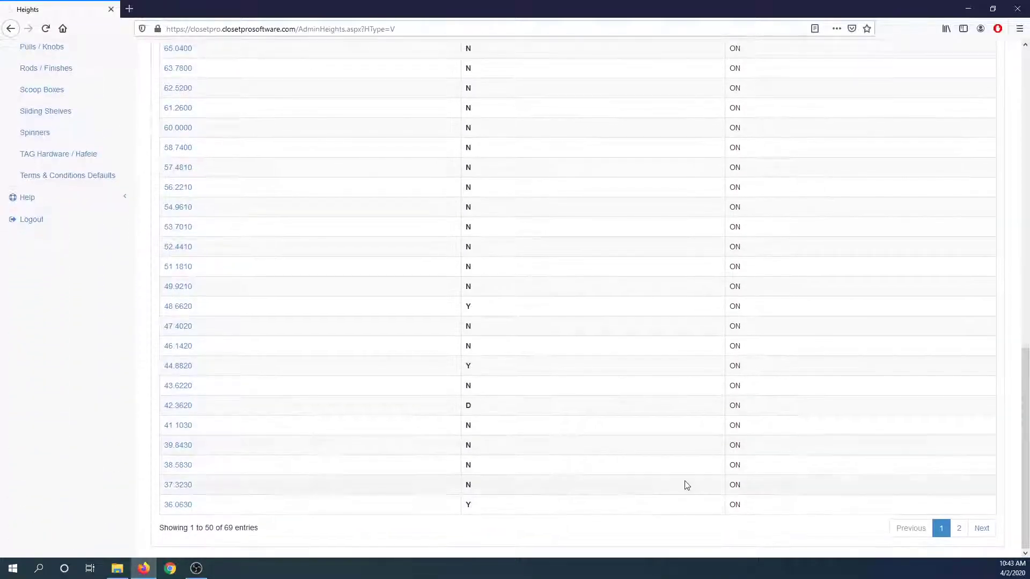
{"action": "left_click", "coordinate": [964, 534]}
{"action": "scroll", "coordinate": [357, 327], "scroll_direction": "up", "scroll_amount": 2}
{"action": "scroll", "coordinate": [317, 356], "scroll_direction": "up", "scroll_amount": 3}
{"action": "scroll", "coordinate": [213, 374], "scroll_direction": "up", "scroll_amount": 2}
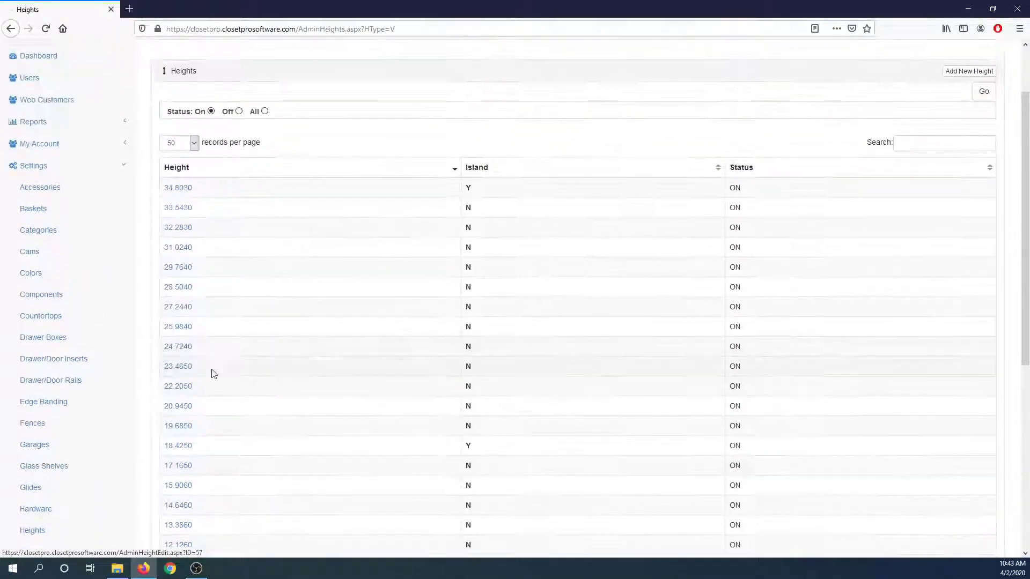
Open the 27.244 standard vertical height record and save it.
{"action": "left_click", "coordinate": [181, 308]}
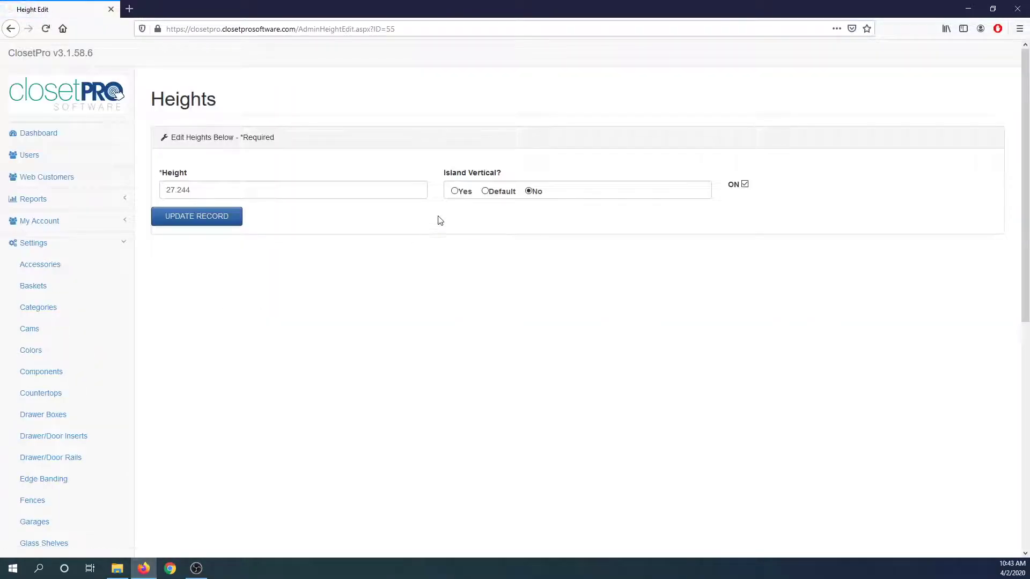
{"action": "left_click", "coordinate": [197, 217]}
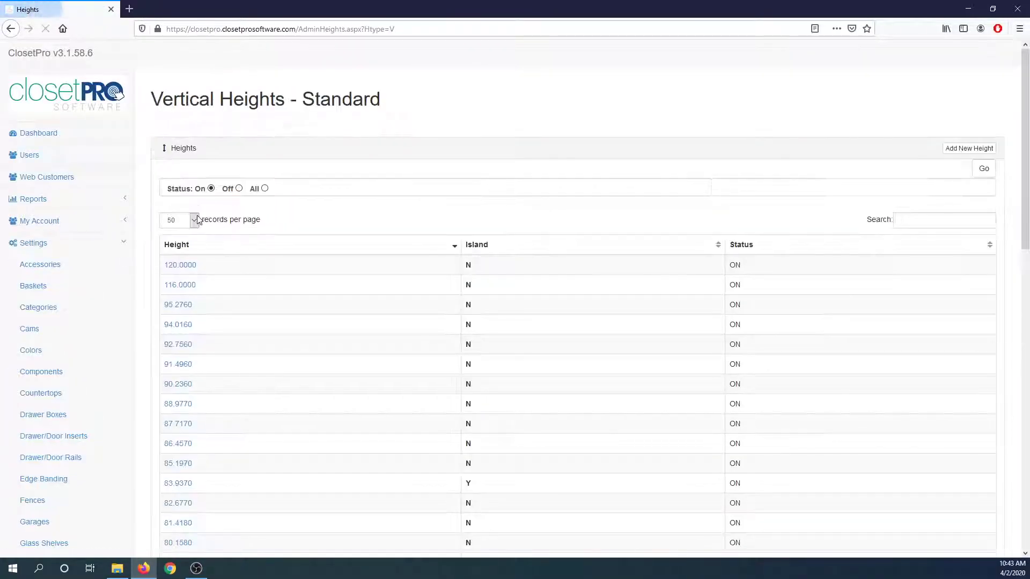
{"action": "left_click", "coordinate": [46, 160]}
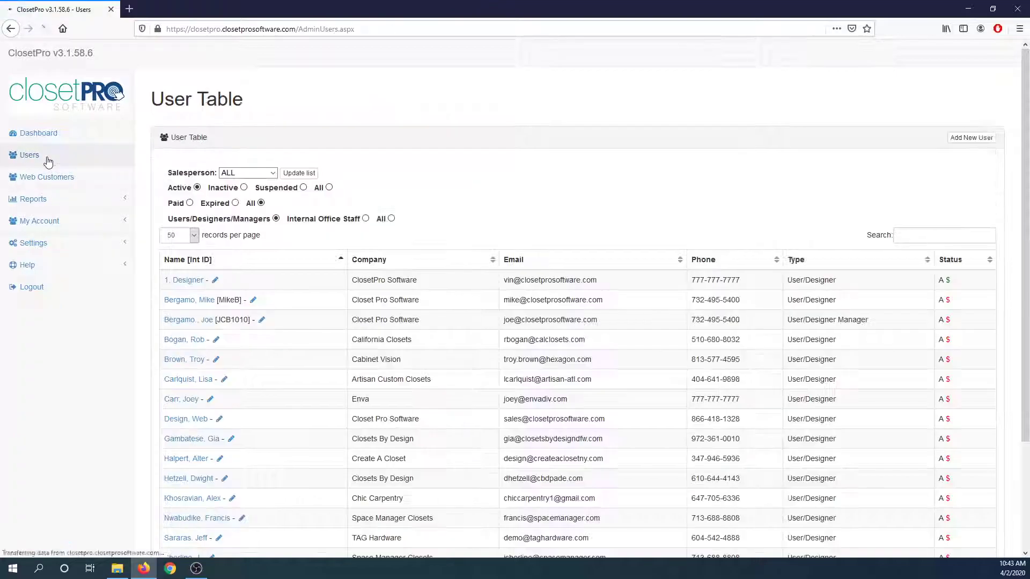
Open Customer 1's closet design and its Island #1 build page.
{"action": "left_click", "coordinate": [192, 282]}
{"action": "left_click", "coordinate": [201, 281]}
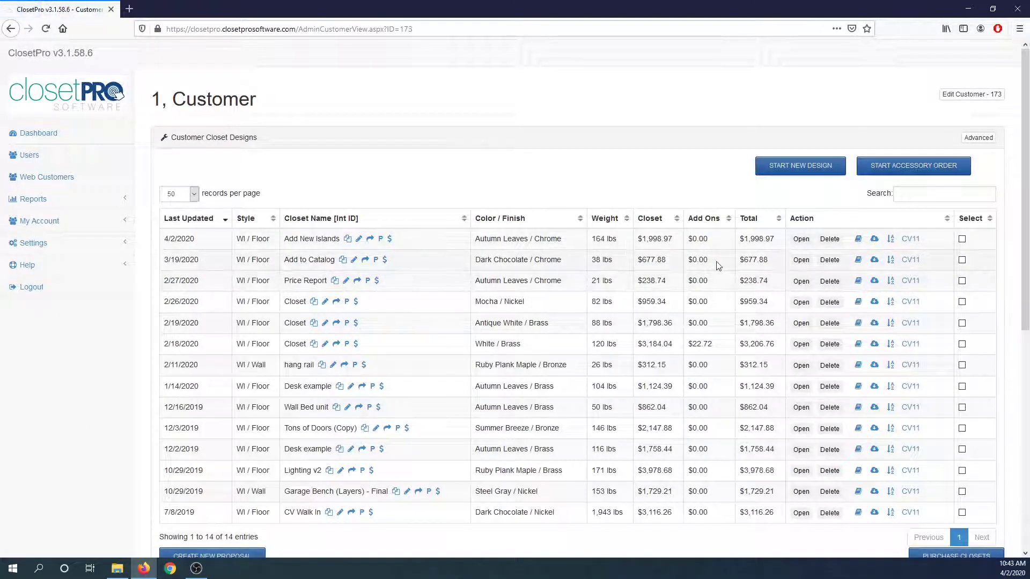
{"action": "left_click", "coordinate": [798, 244]}
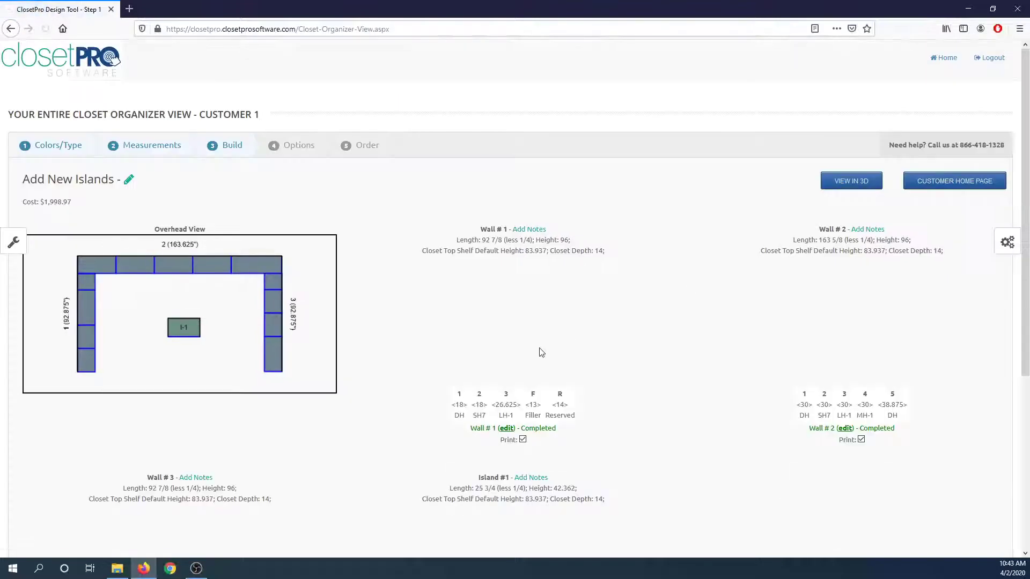
{"action": "scroll", "coordinate": [541, 351], "scroll_direction": "down", "scroll_amount": 5}
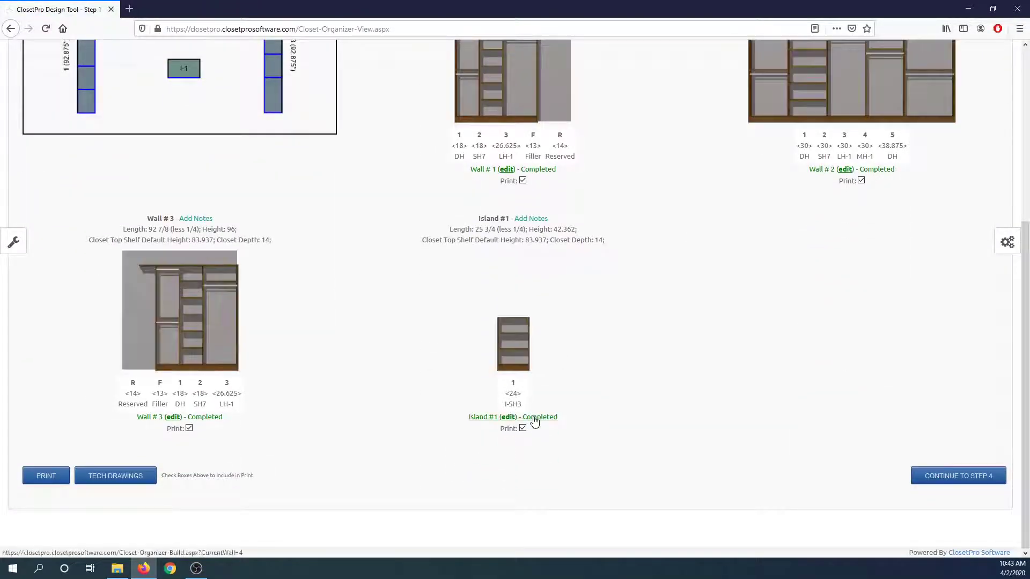
{"action": "left_click", "coordinate": [535, 419]}
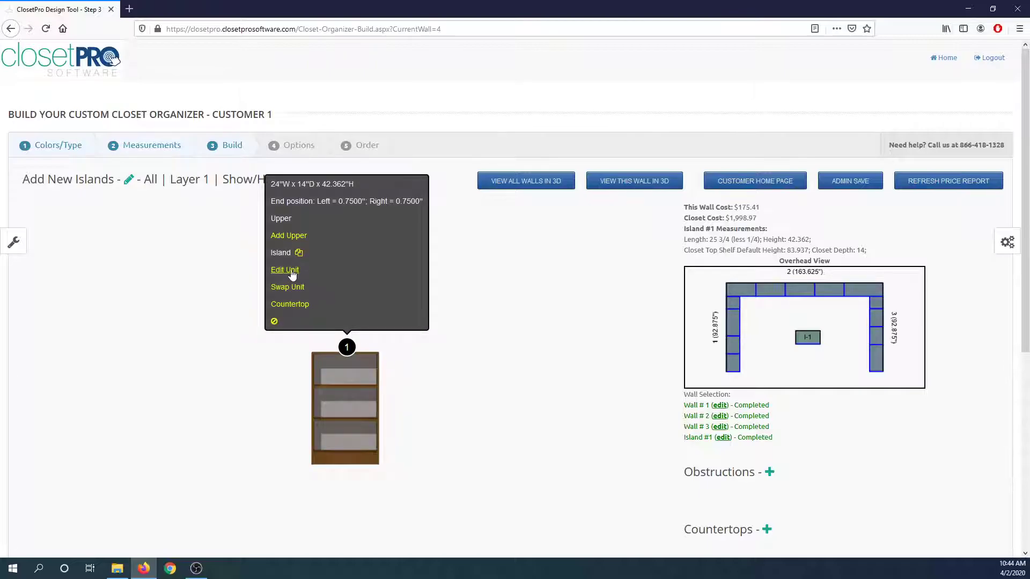
Customize the island unit, replacing its lower shelves with 12.50" and 10.00" drawers.
{"action": "left_click", "coordinate": [291, 274]}
{"action": "left_click", "coordinate": [225, 359]}
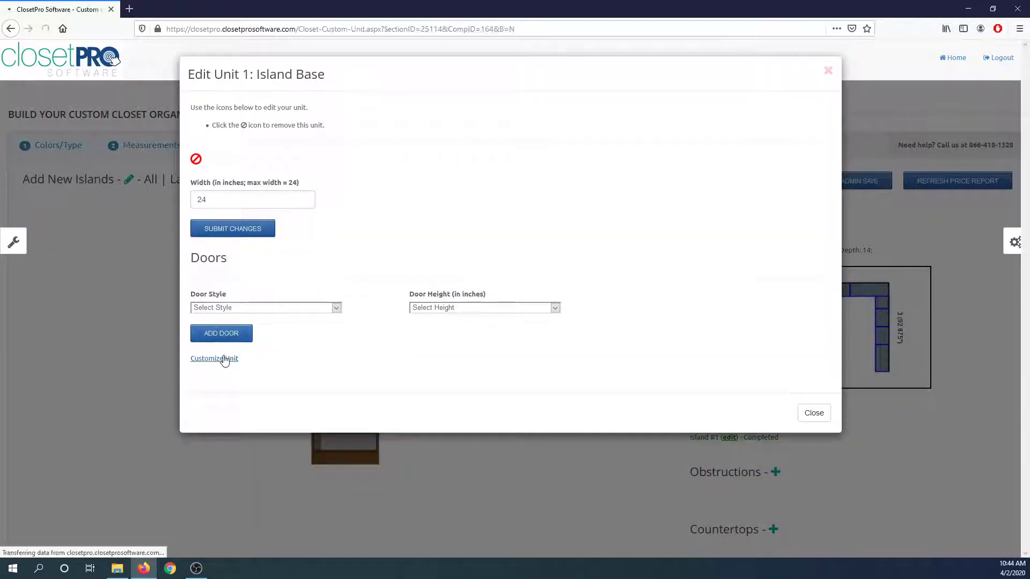
{"action": "left_click_drag", "start_coordinate": [115, 263], "coordinate": [201, 262]}
{"action": "left_click_drag", "start_coordinate": [118, 209], "coordinate": [133, 158]}
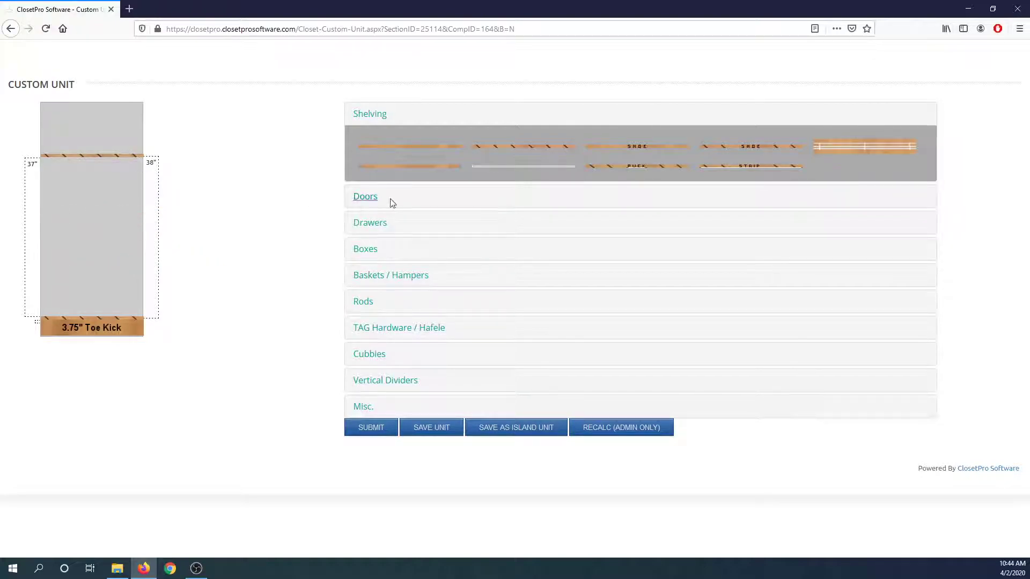
{"action": "left_click", "coordinate": [399, 223]}
{"action": "mouse_move", "coordinate": [374, 267]}
{"action": "left_mouse_down"}
{"action": "mouse_move", "coordinate": [346, 249]}
{"action": "mouse_move", "coordinate": [114, 273]}
{"action": "left_mouse_up"}
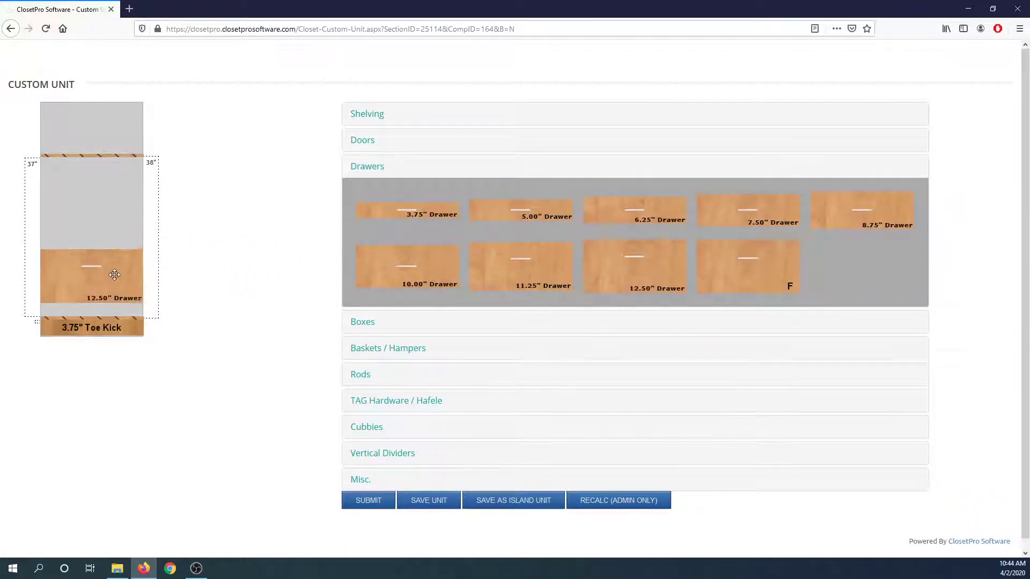
{"action": "left_click_drag", "start_coordinate": [400, 269], "coordinate": [93, 240]}
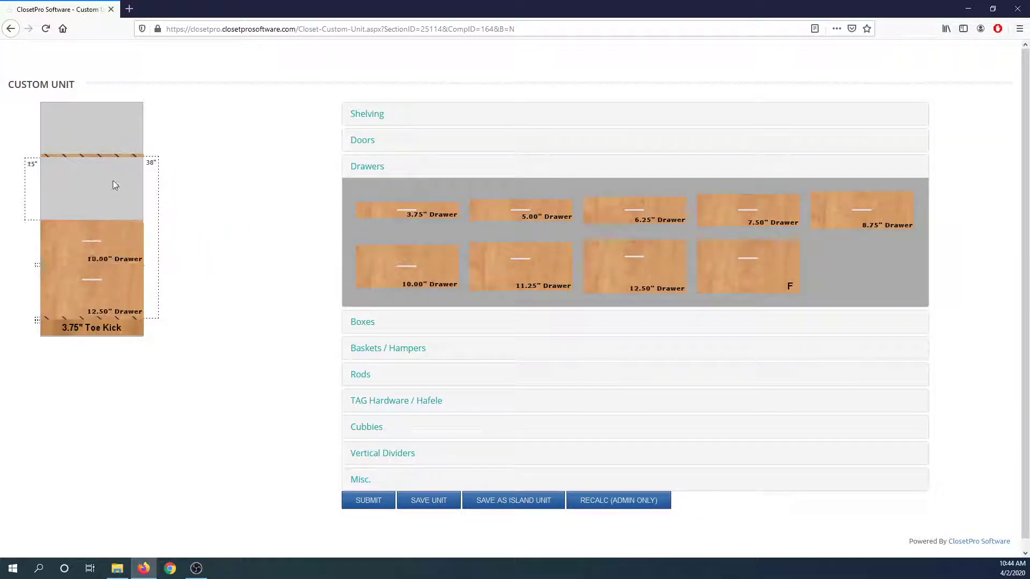
{"action": "left_click_drag", "start_coordinate": [115, 162], "coordinate": [170, 218]}
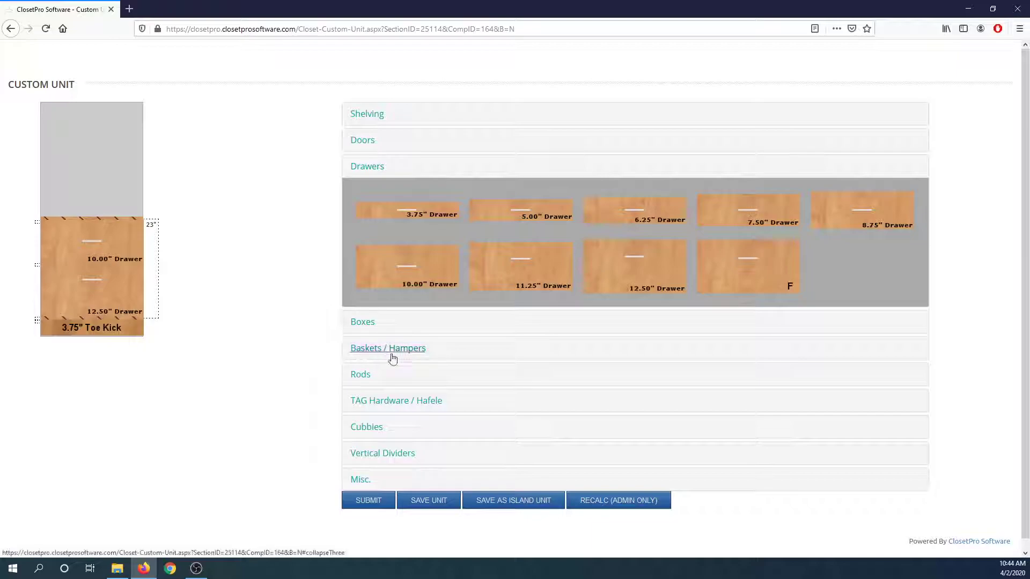
Save the design as an island unit and check its 27.244 height description.
{"action": "left_click", "coordinate": [510, 501]}
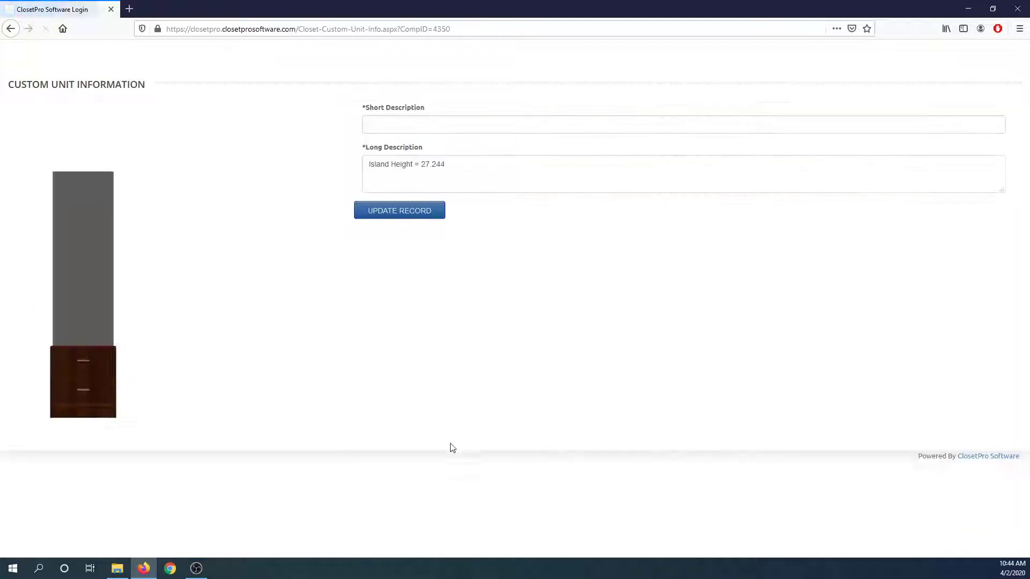
{"action": "left_click_drag", "start_coordinate": [432, 165], "coordinate": [453, 165]}
{"action": "left_click", "coordinate": [453, 165]}
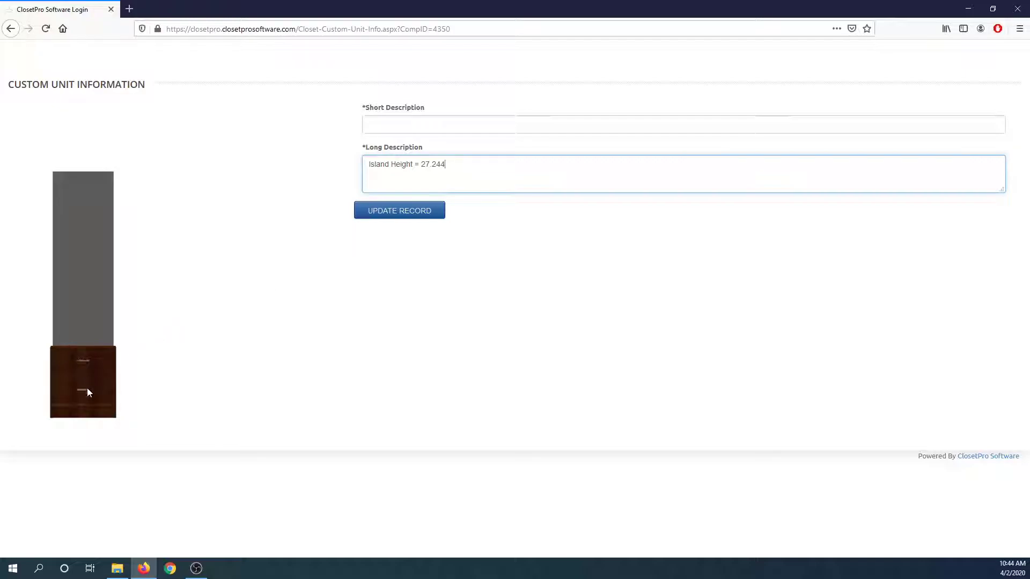
Set the short description to '1 - 12, 1- 10 island' and update the record.
{"action": "left_click", "coordinate": [424, 127]}
{"action": "type", "text": "1- 12"}
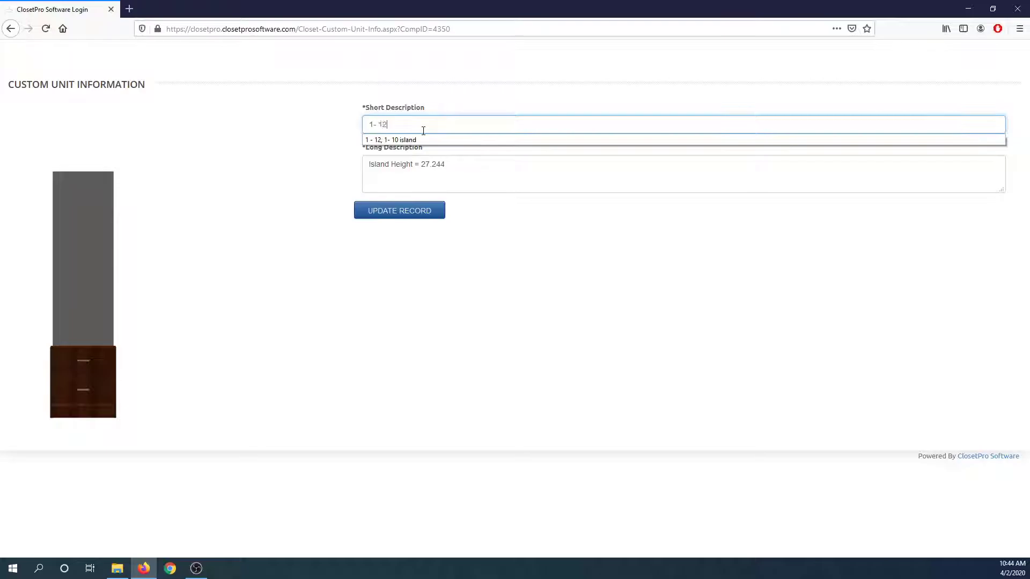
{"action": "key", "text": "Down"}
{"action": "key", "text": "Return"}
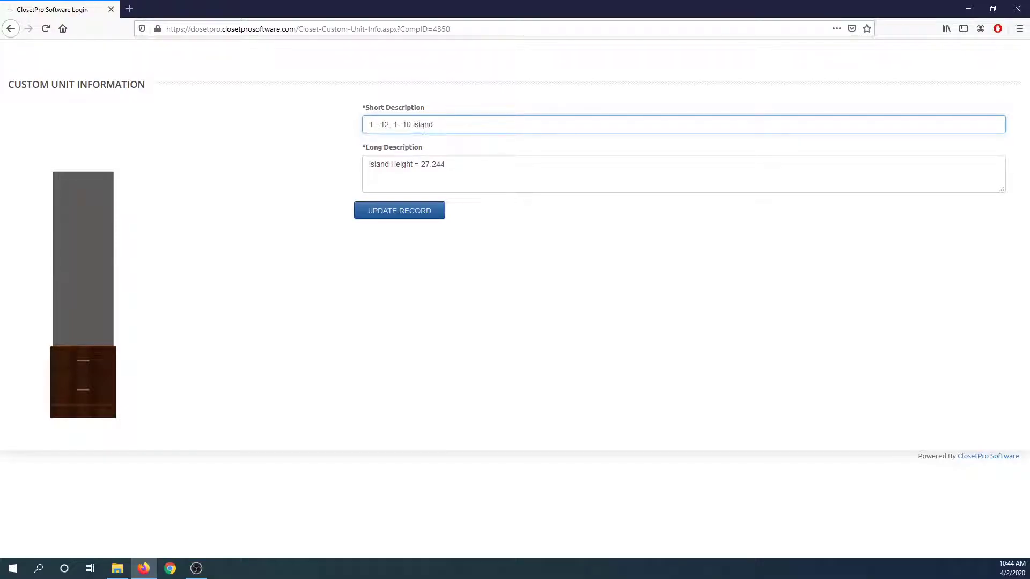
{"action": "left_click", "coordinate": [476, 182]}
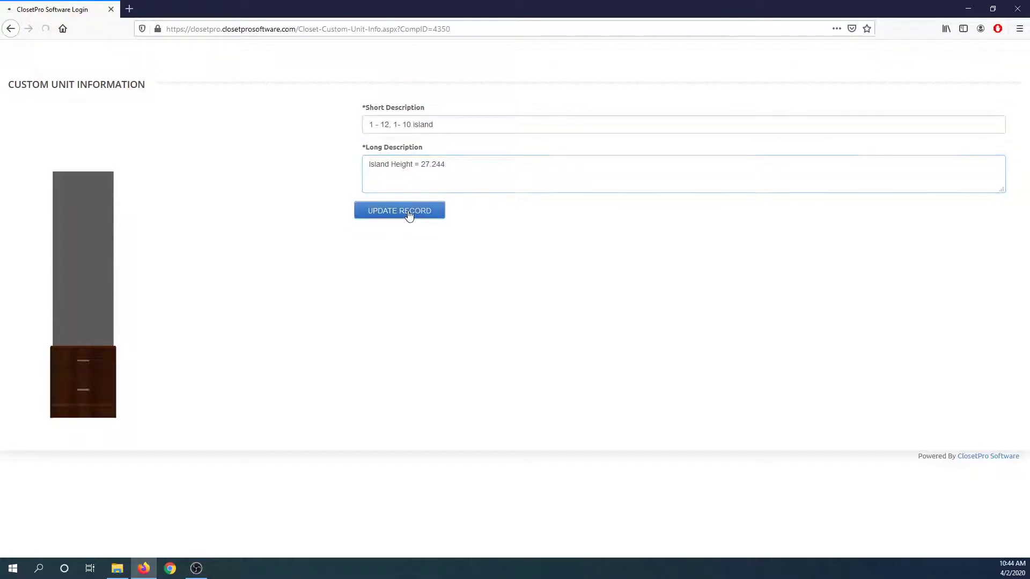
{"action": "left_click", "coordinate": [408, 216]}
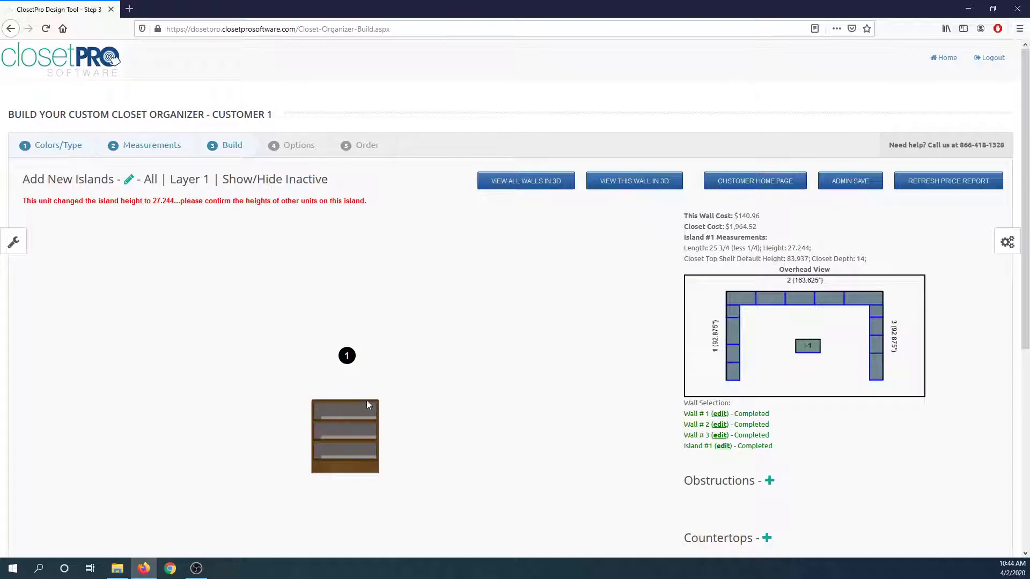
Swap Island #1's unit for the new two-drawer section and confirm its 27.244 height.
{"action": "left_click", "coordinate": [346, 362]}
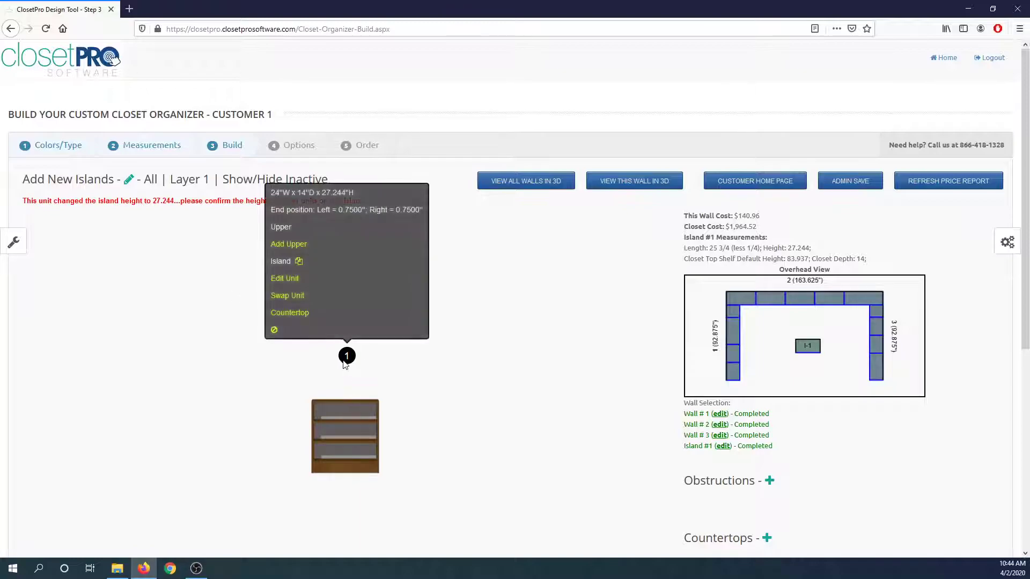
{"action": "left_click", "coordinate": [288, 296]}
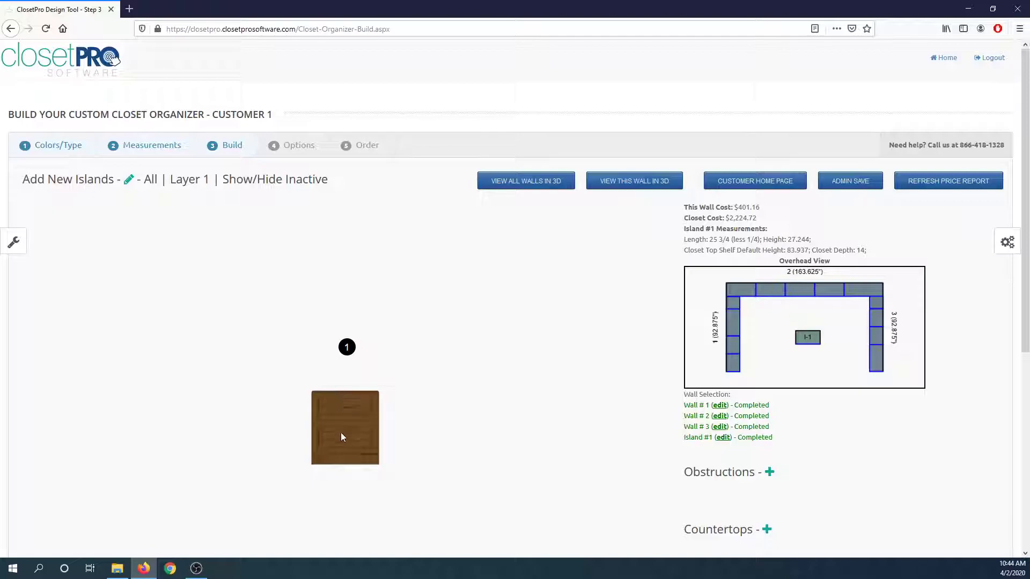
{"action": "left_click_drag", "start_coordinate": [785, 239], "coordinate": [810, 239]}
{"action": "left_click", "coordinate": [944, 58]}
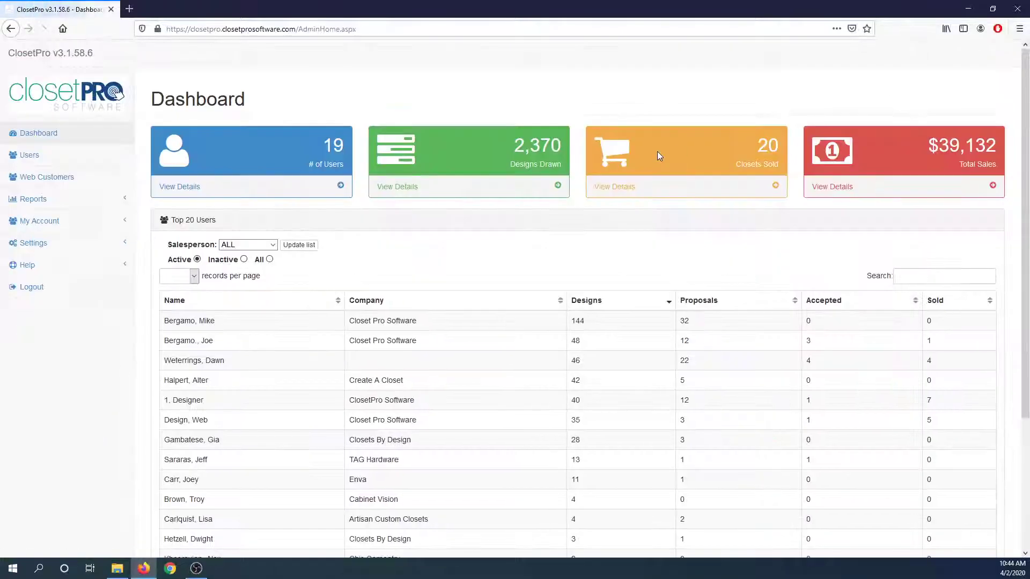
List all components under Settings > Components with the owner filter on Show All, and search '1- 12'.
{"action": "left_click", "coordinate": [58, 244]}
{"action": "left_click", "coordinate": [58, 372]}
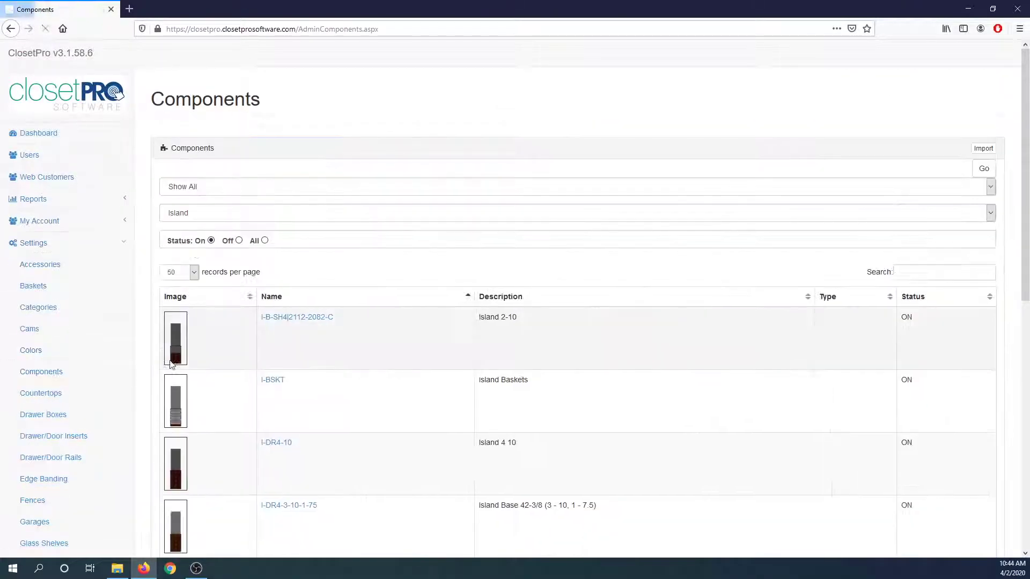
{"action": "left_click", "coordinate": [288, 190]}
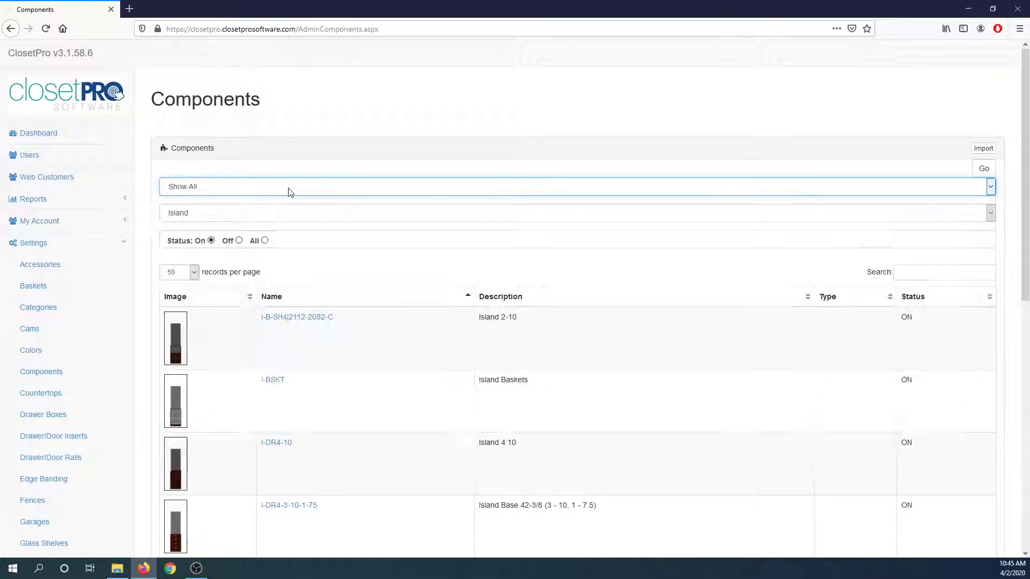
{"action": "left_click", "coordinate": [283, 191]}
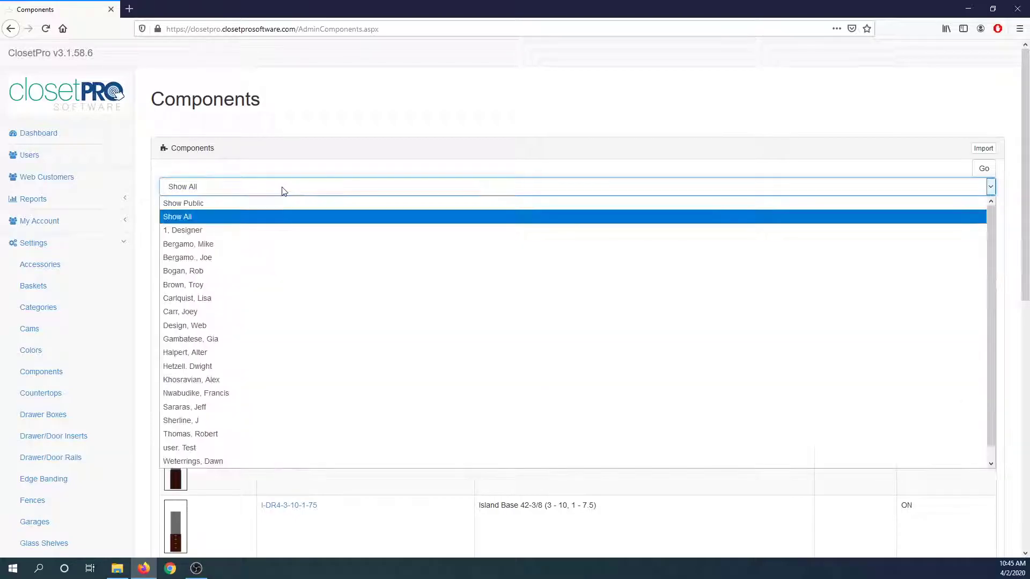
{"action": "left_click", "coordinate": [211, 216]}
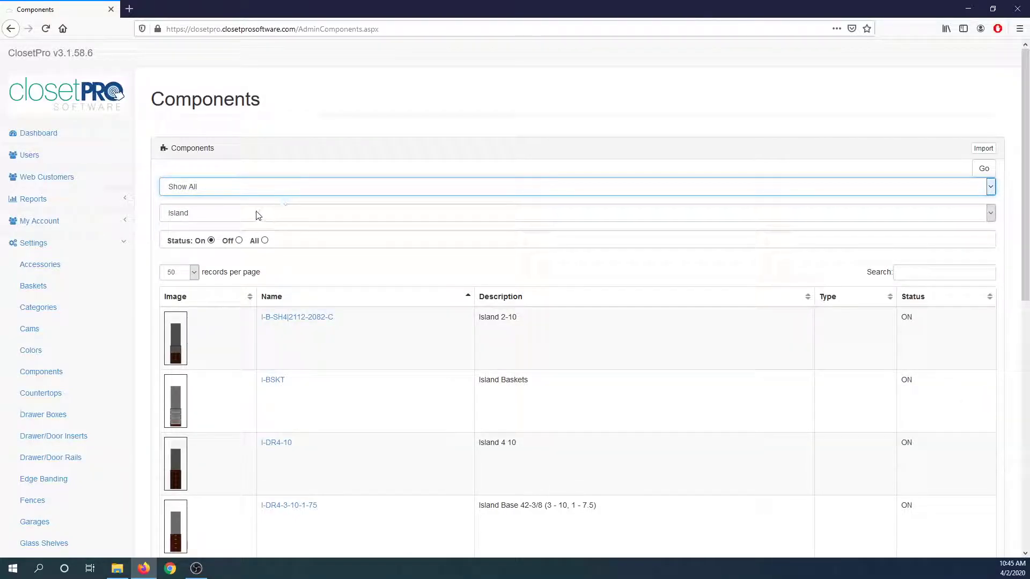
{"action": "scroll", "coordinate": [282, 242], "scroll_direction": "down", "scroll_amount": 3}
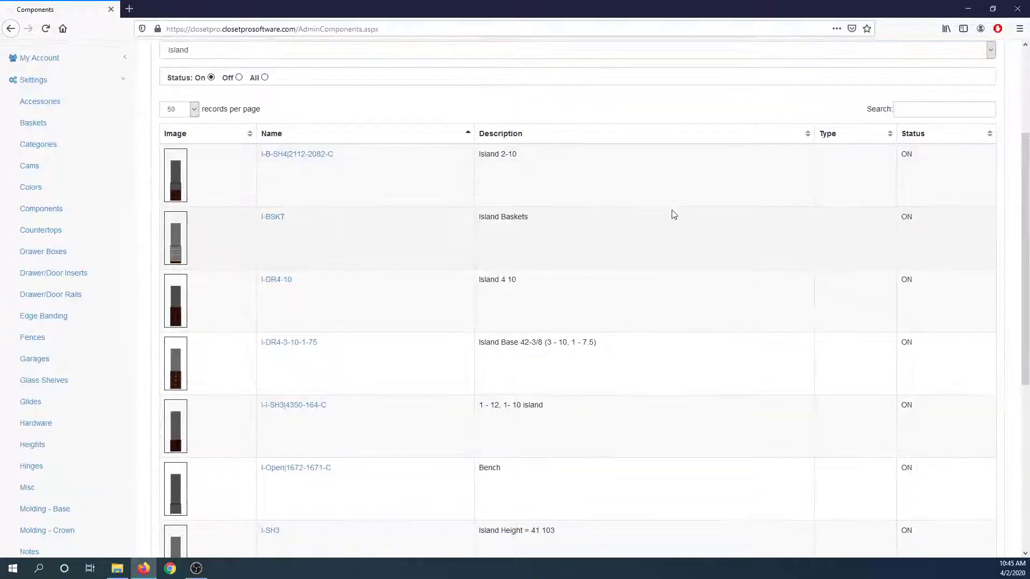
{"action": "scroll", "coordinate": [805, 205], "scroll_direction": "up", "scroll_amount": 2}
{"action": "left_click", "coordinate": [923, 217]}
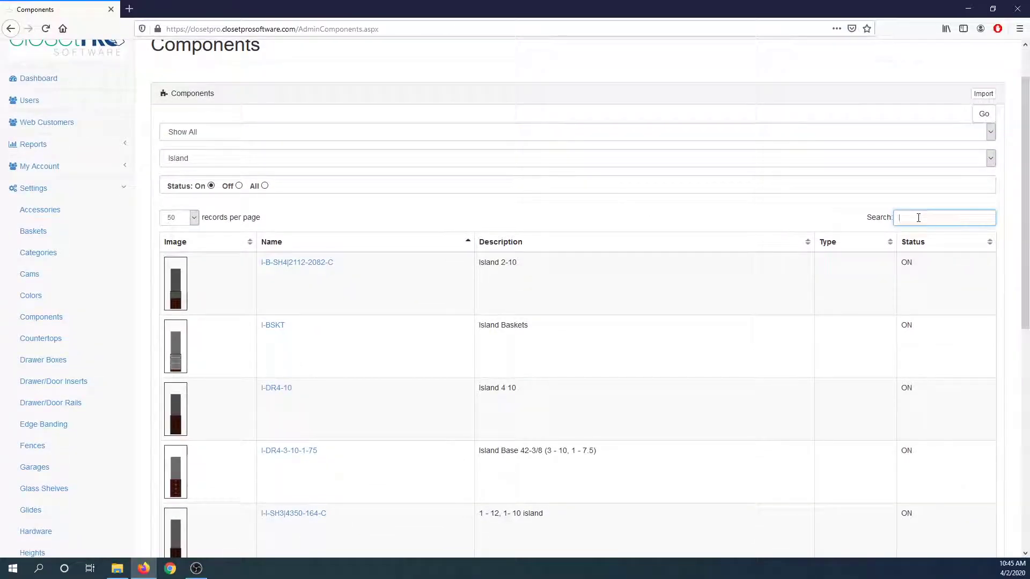
{"action": "type", "text": "1- 12"}
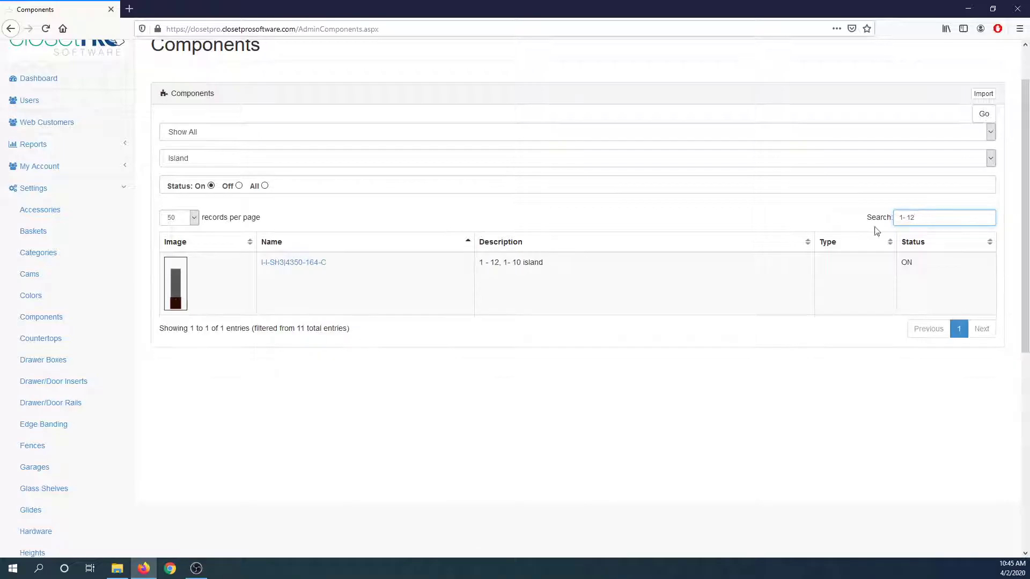
Assign the '1 - 12, 1- 10 island' component (I-I-SH3|4350-164-C) as Make Public and save the record.
{"action": "left_click", "coordinate": [293, 265]}
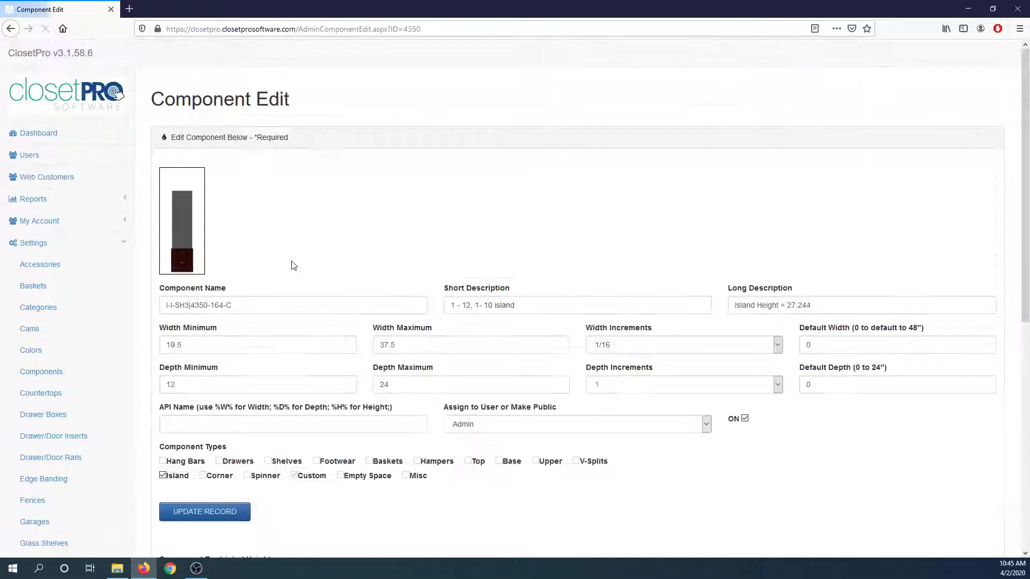
{"action": "left_click", "coordinate": [613, 424]}
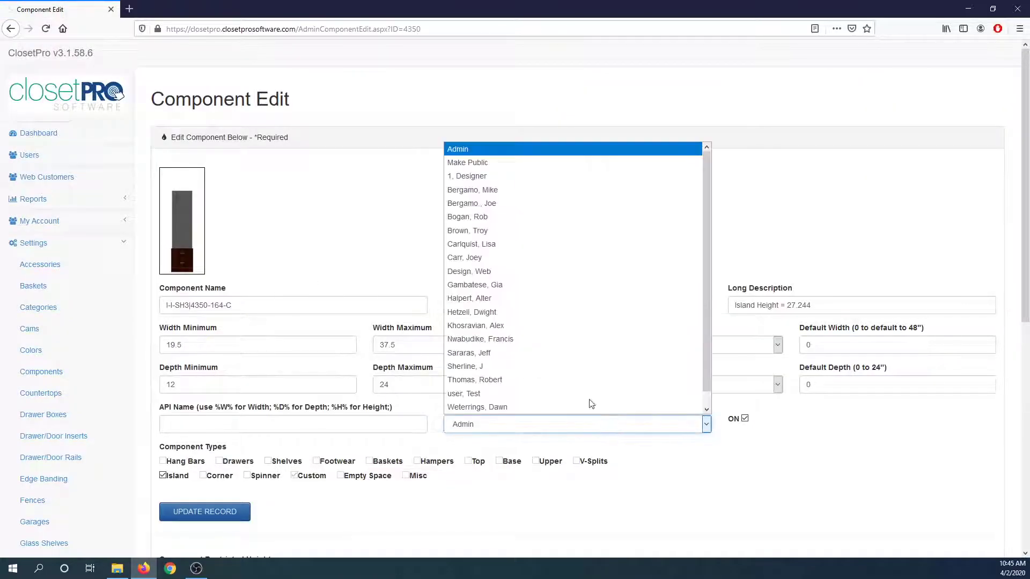
{"action": "left_click", "coordinate": [495, 161]}
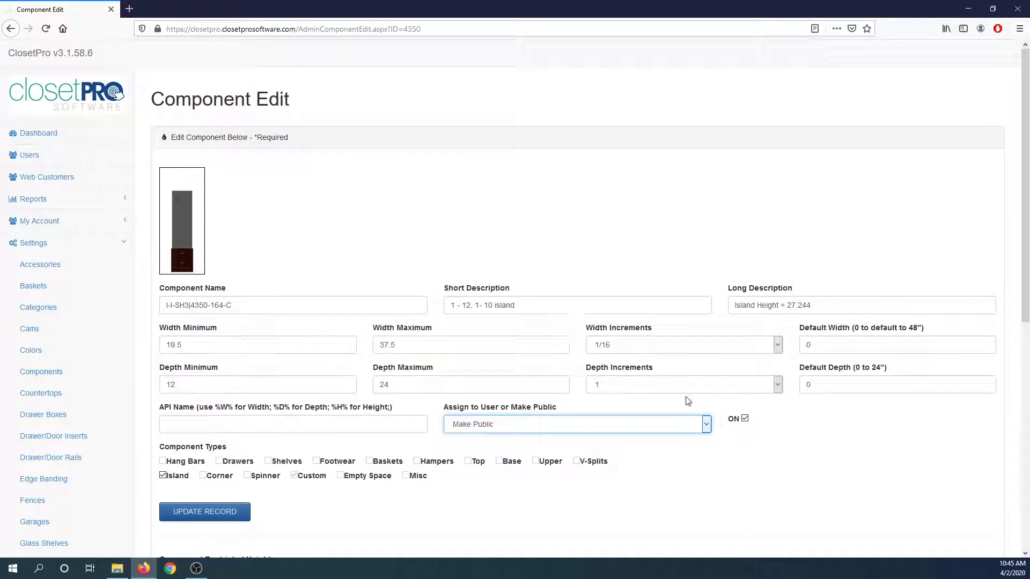
{"action": "left_click", "coordinate": [205, 511]}
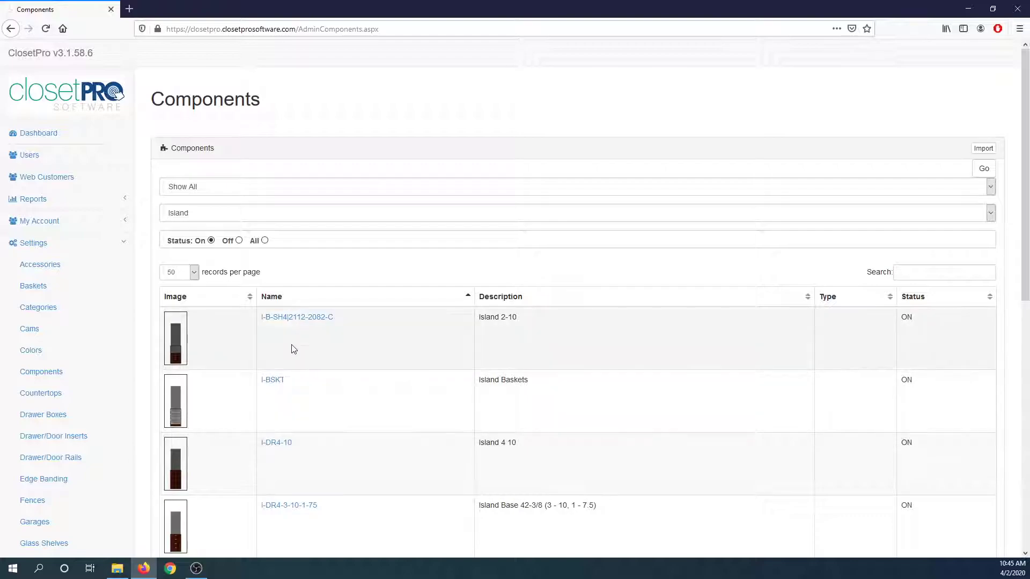
{"action": "scroll", "coordinate": [295, 354], "scroll_direction": "down", "scroll_amount": 1}
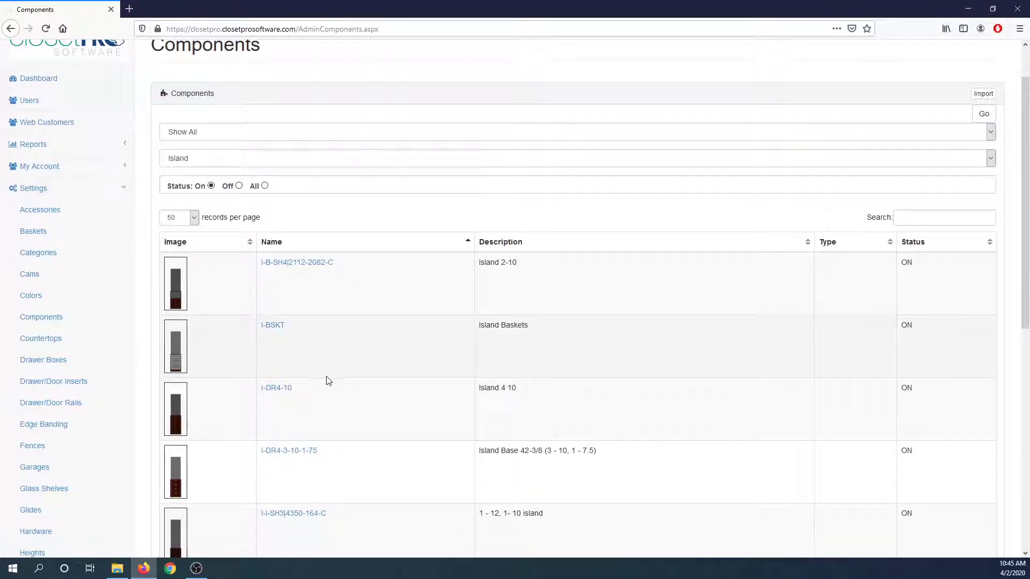
{"action": "scroll", "coordinate": [323, 371], "scroll_direction": "up", "scroll_amount": 1}
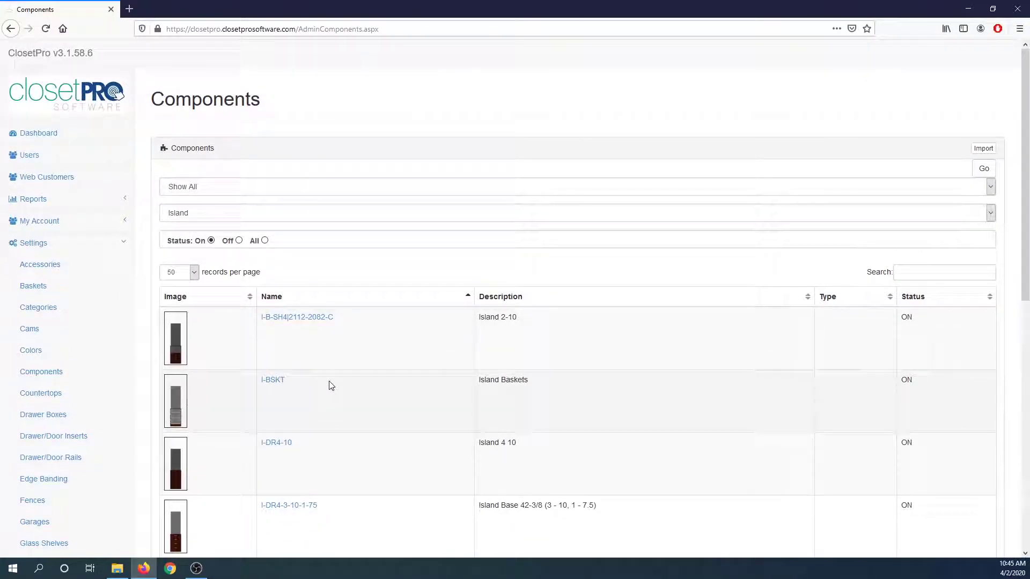